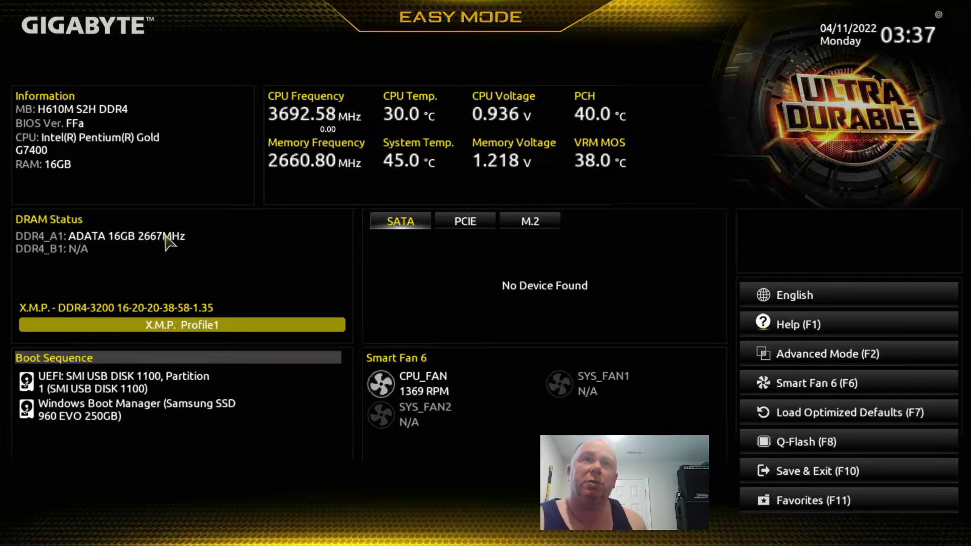
left_click(147, 324)
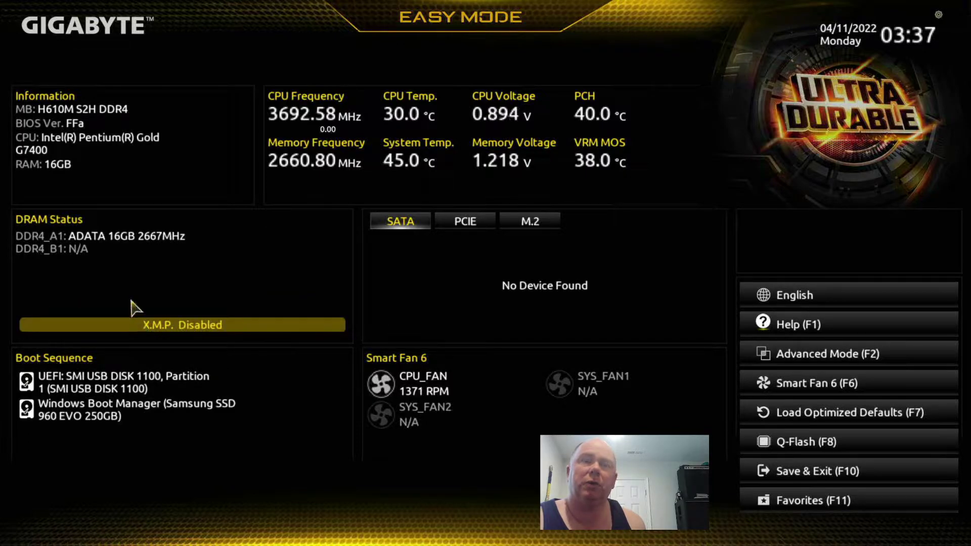
left_click(159, 323)
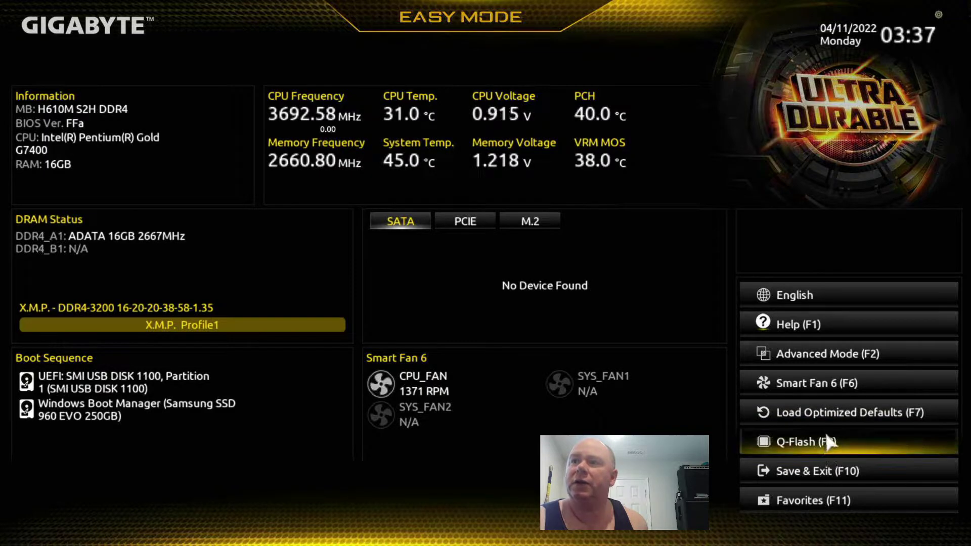
- On Smart Fan 6, check the CPU_FAN Speed Control choices, keep Normal, and exit
left_click(900, 384)
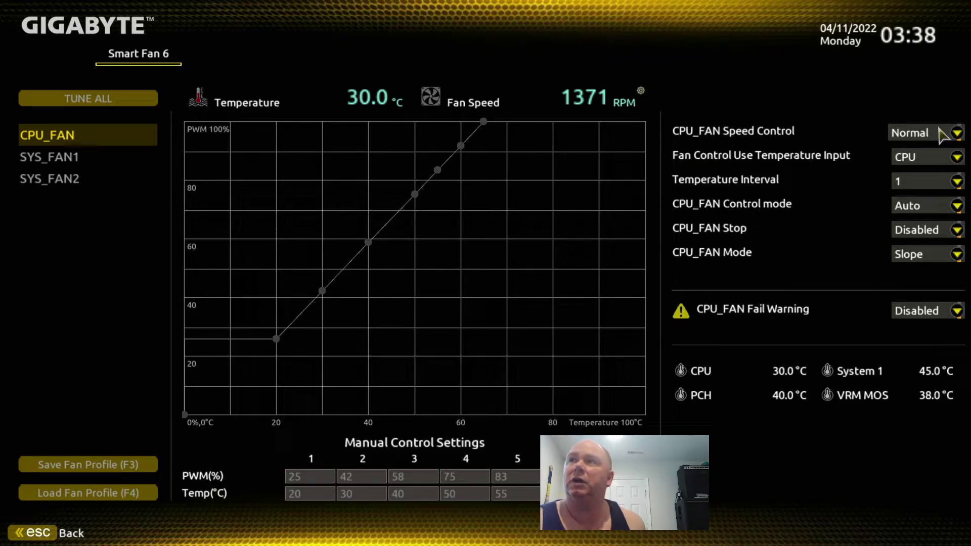
left_click(956, 132)
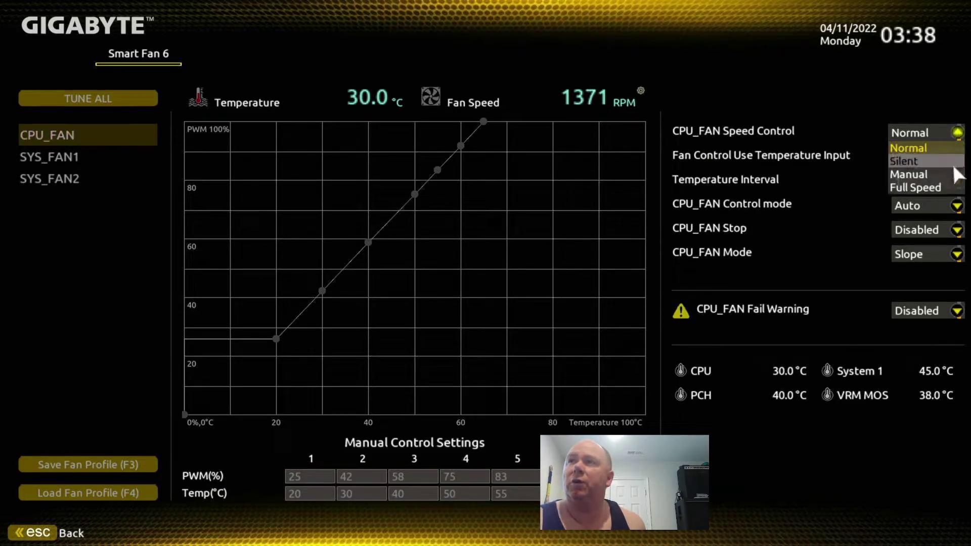
left_click(906, 87)
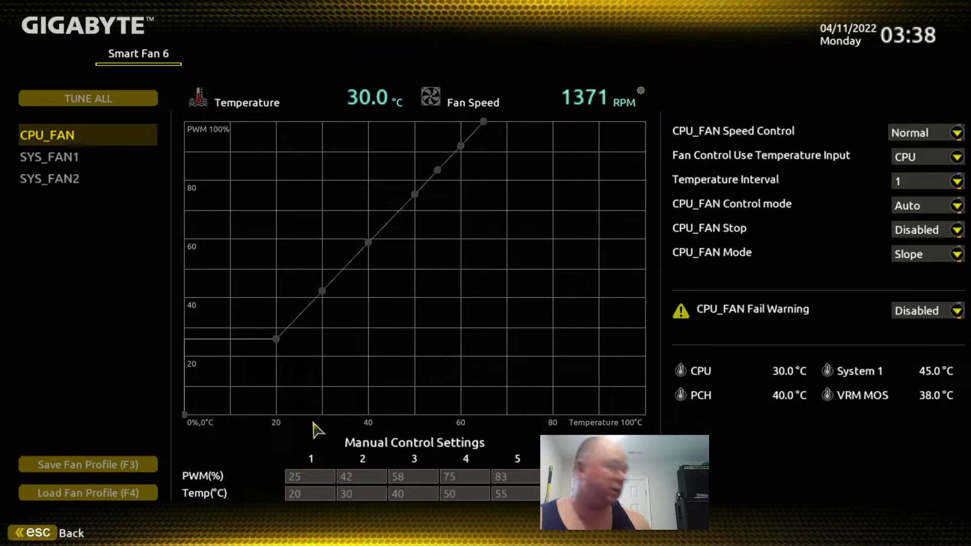
key("Escape")
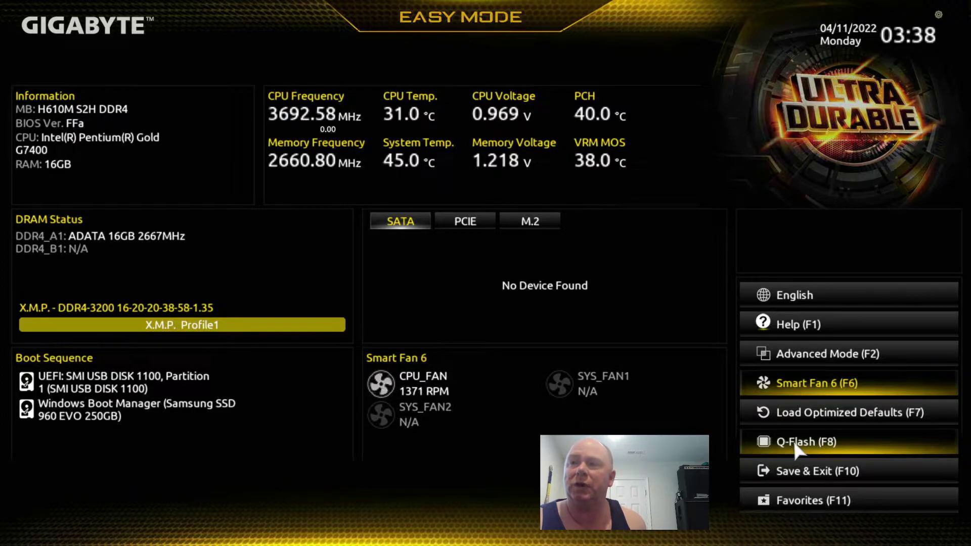
- Switch to Advanced Mode, landing on the Favorites tab with CPU Clock Ratio and XMP Profile1
left_click(813, 354)
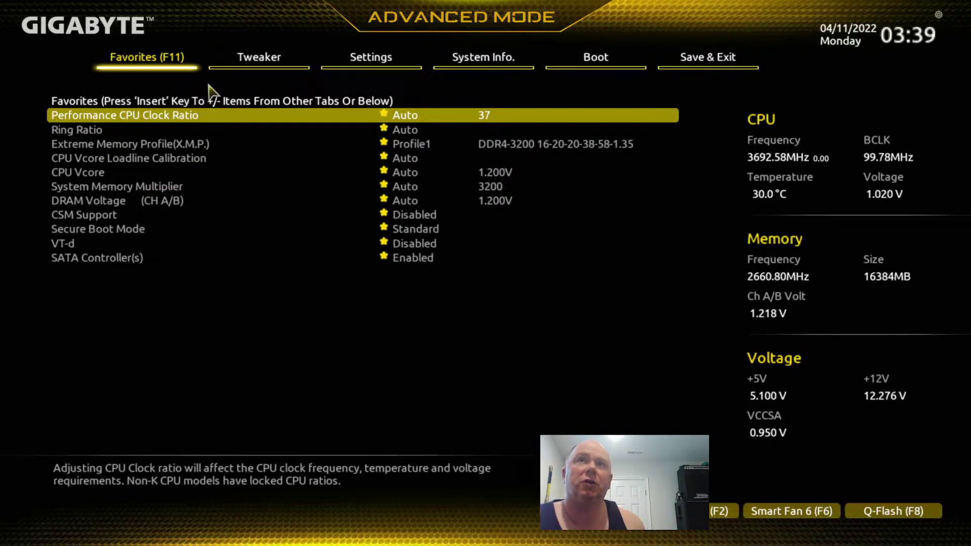
- Show the Tweaker tab with CPU ratio, X.M.P. Profile1 and voltages at Auto
left_click(244, 58)
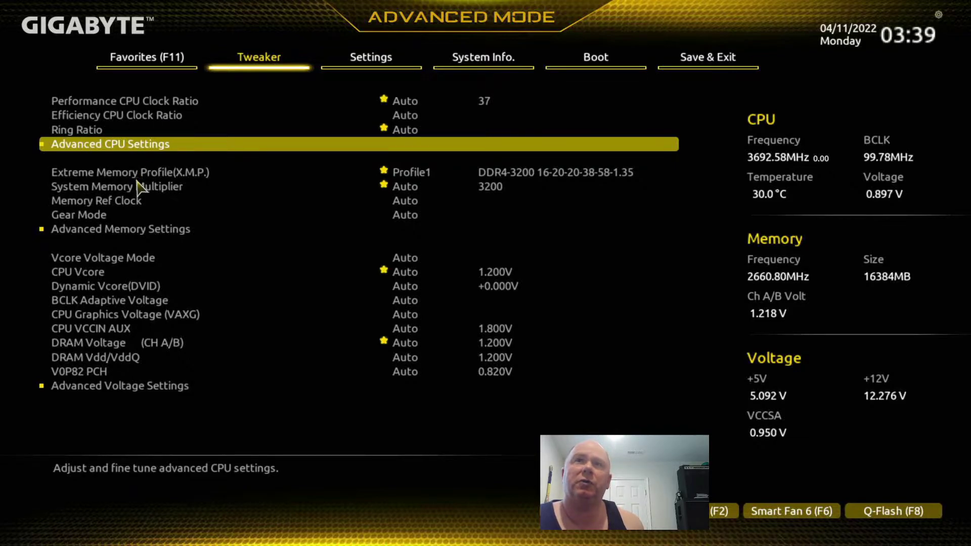
- Open Advanced Memory Settings and review the Memory Channels Timing table
left_click(110, 230)
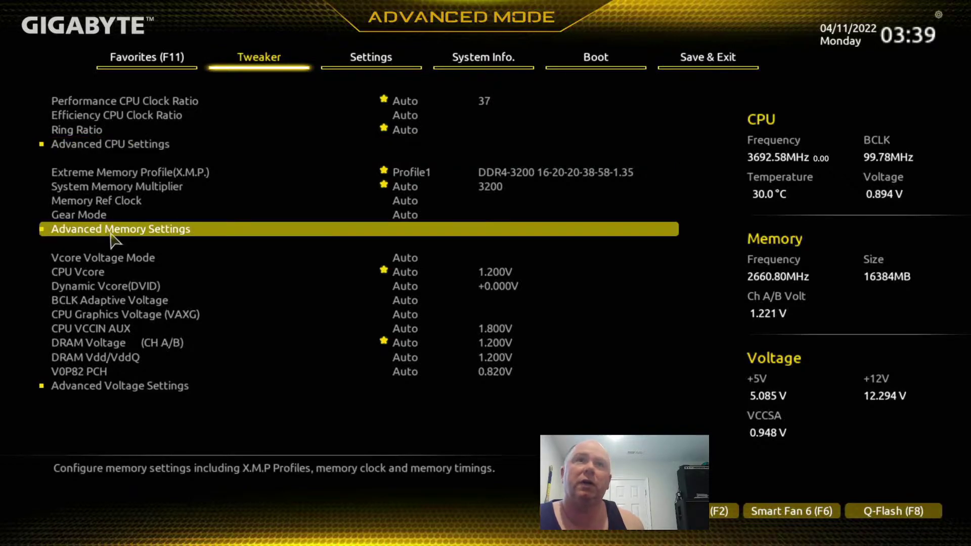
left_click(110, 232)
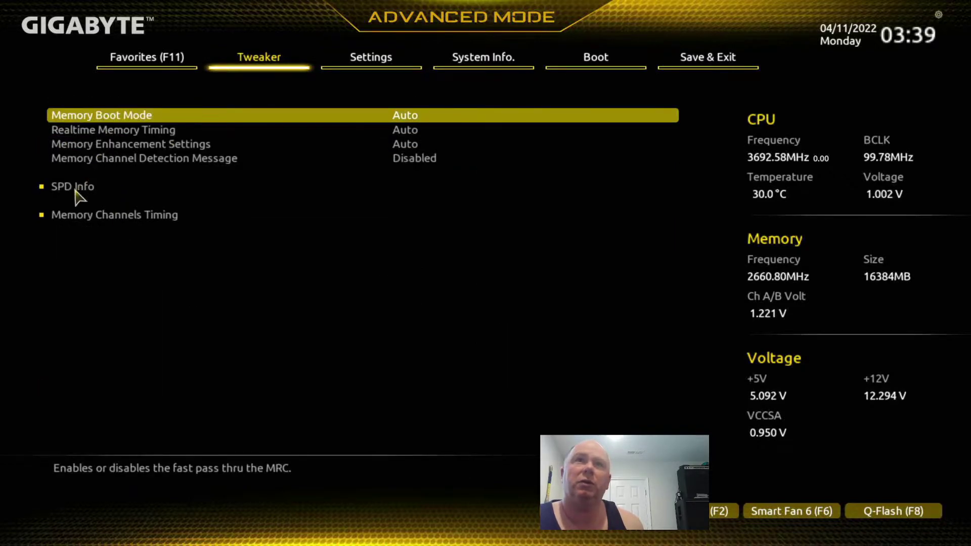
left_click(89, 222)
left_click(88, 222)
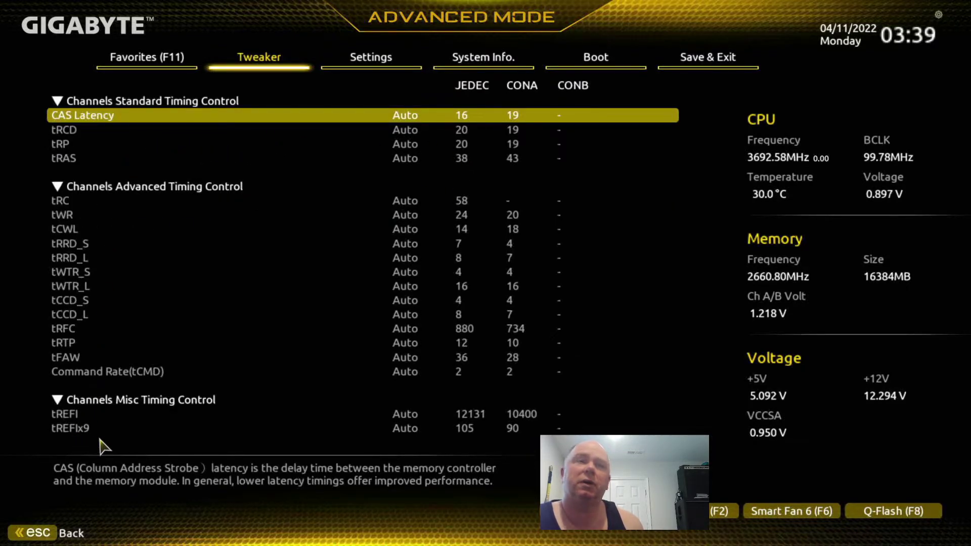
key("Escape")
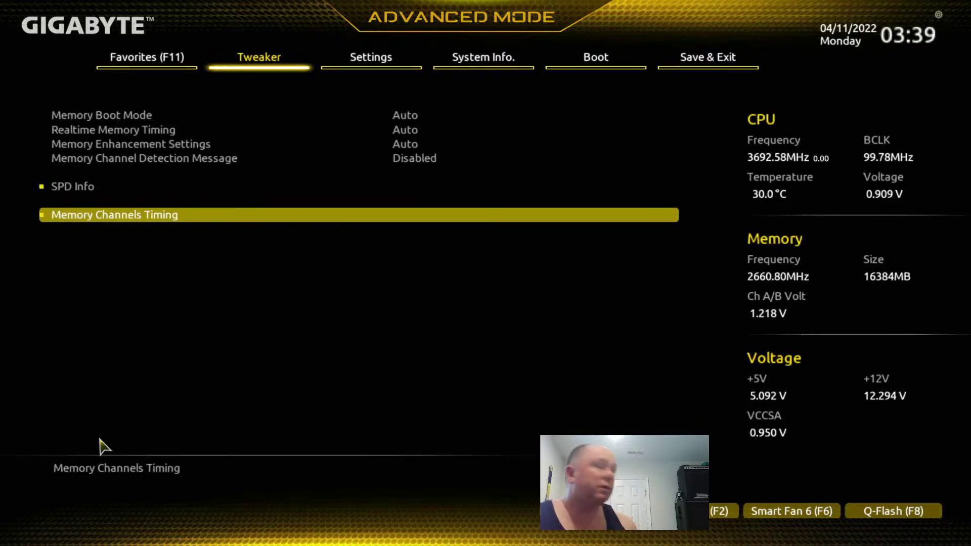
- View the DIMM's SPD Info details, then decline quitting without saving
left_click(81, 190)
left_click(81, 192)
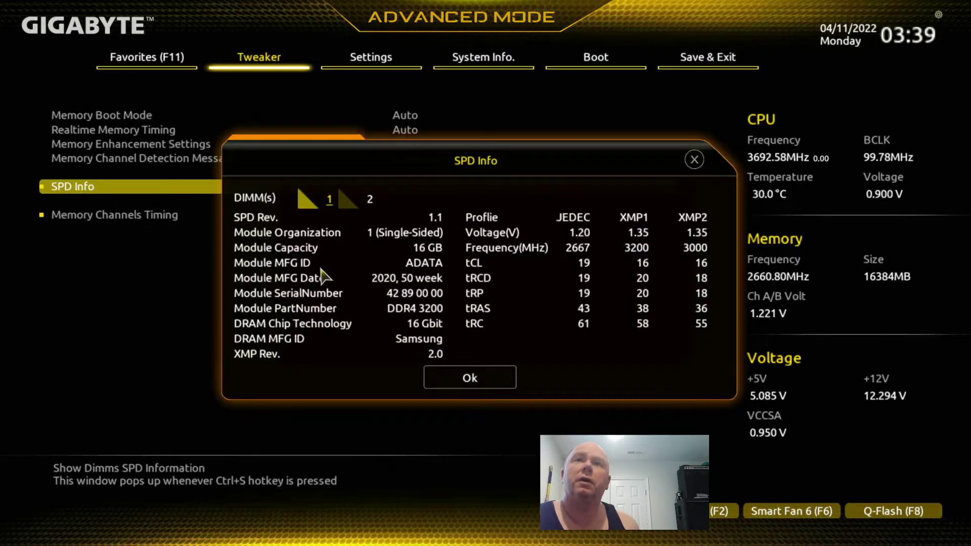
left_click(694, 158)
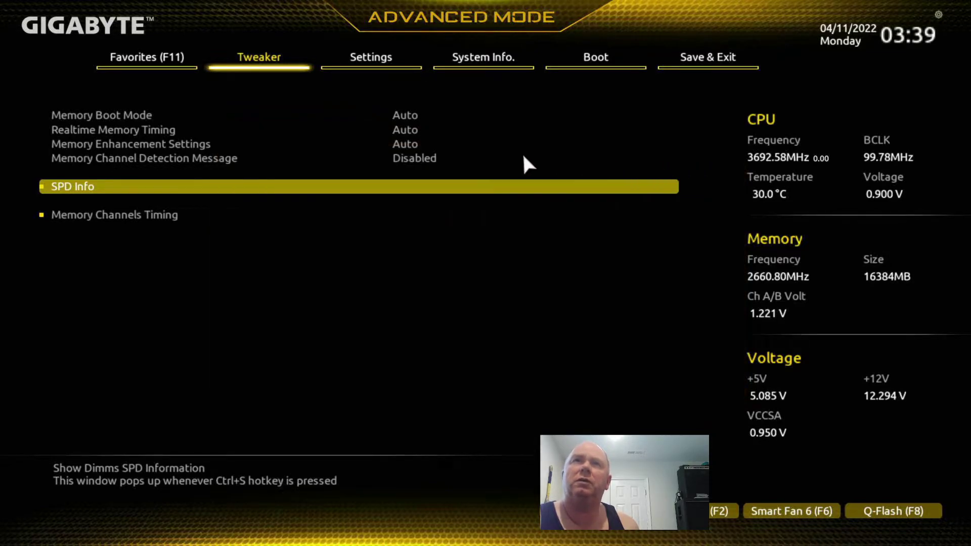
key("Escape")
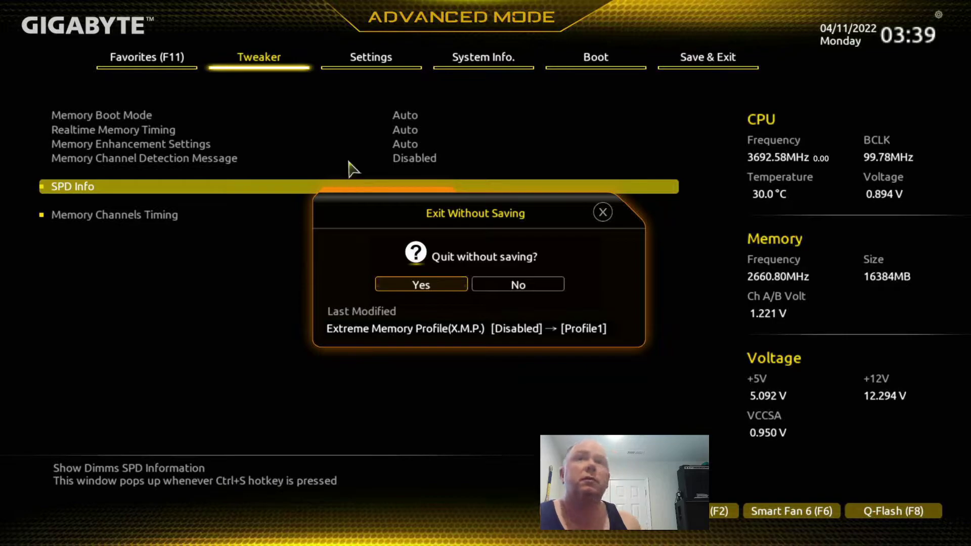
left_click(486, 284)
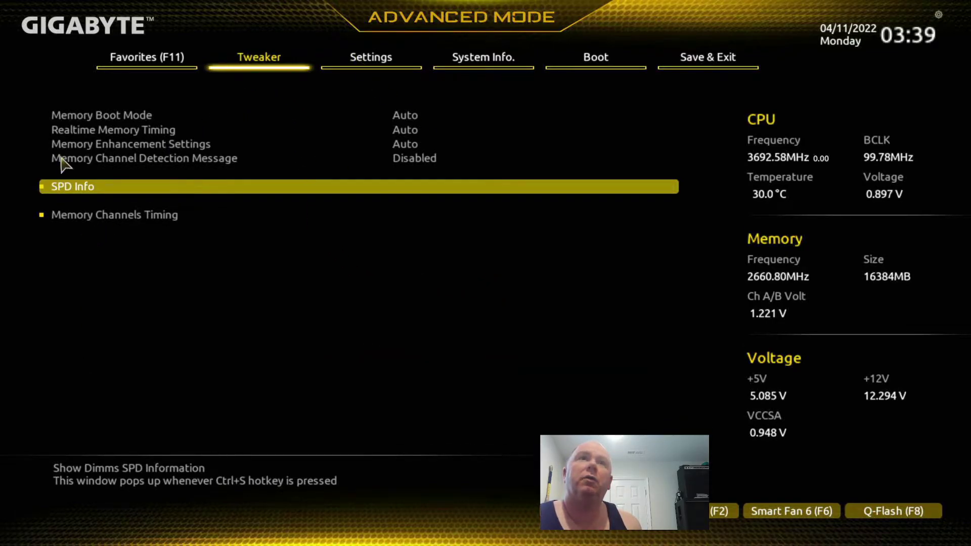
- From Tweaker, open Advanced CPU Settings and browse Hyper-Threading Technology and AVX Settings
left_click(252, 50)
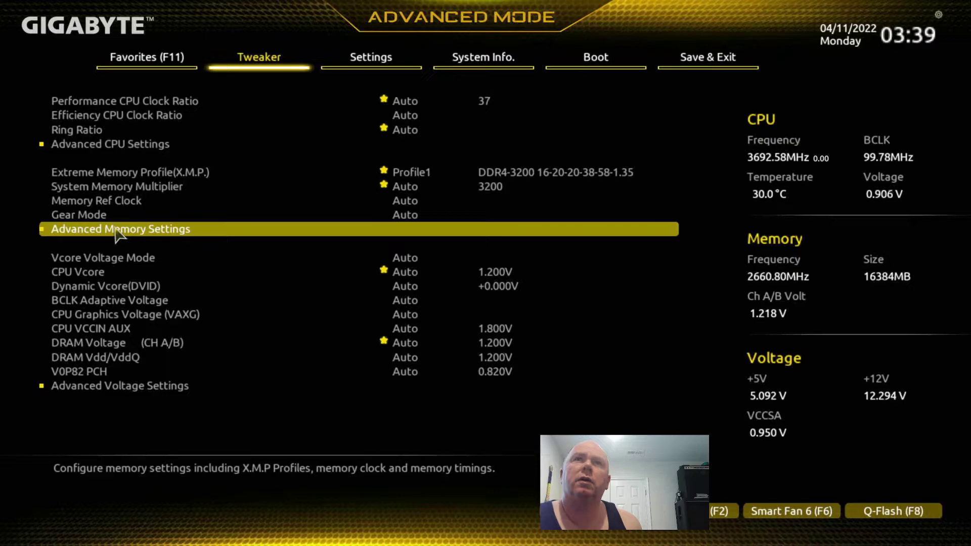
left_click(107, 138)
left_click(107, 146)
left_click(107, 146)
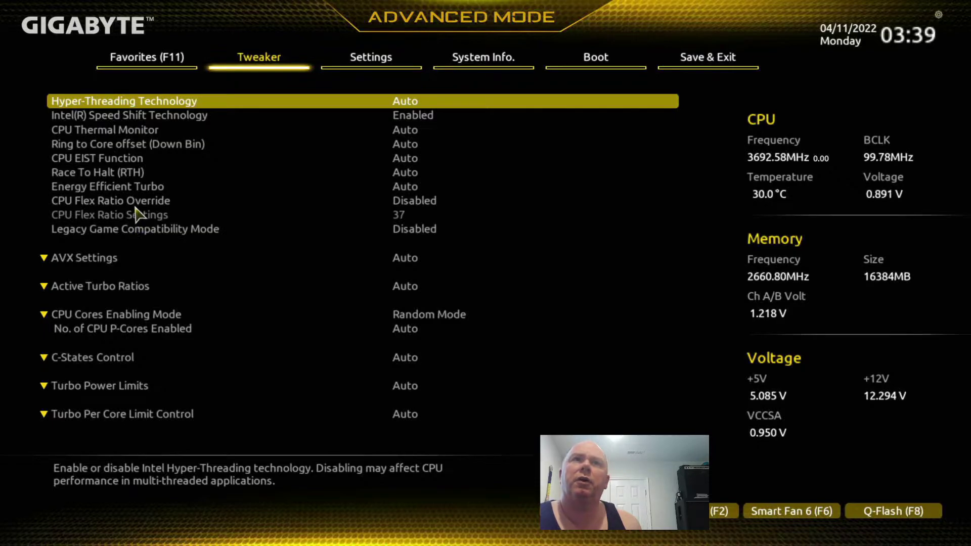
key("Up")
key("Up")
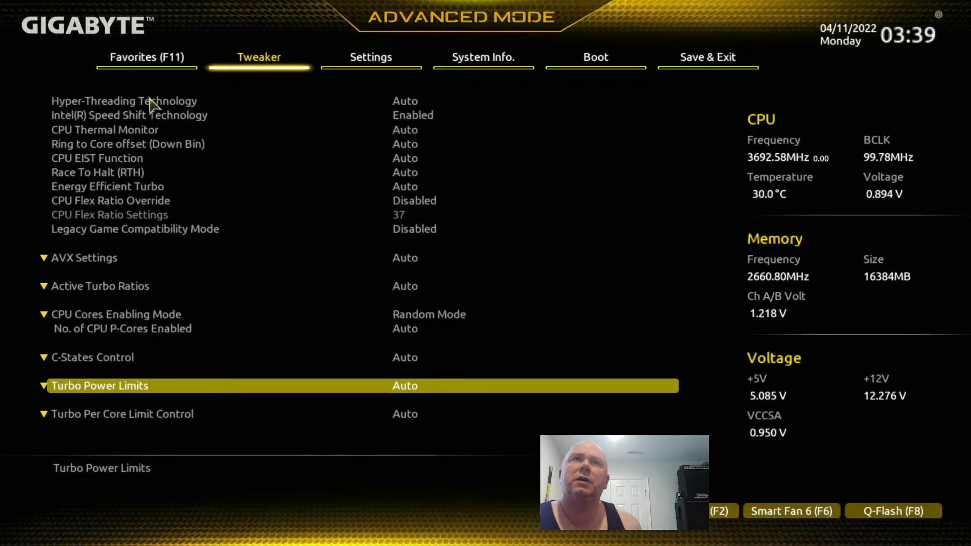
left_click(132, 105)
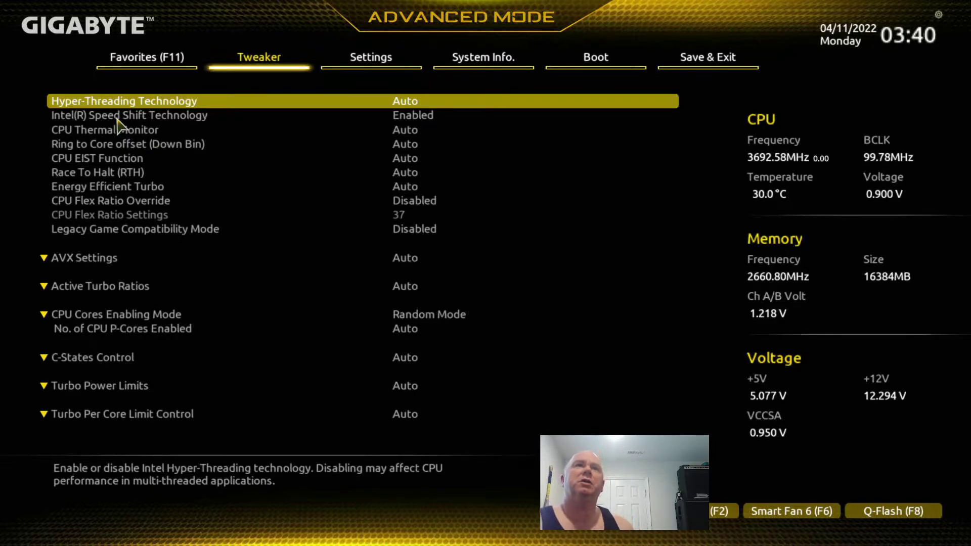
left_click(87, 260)
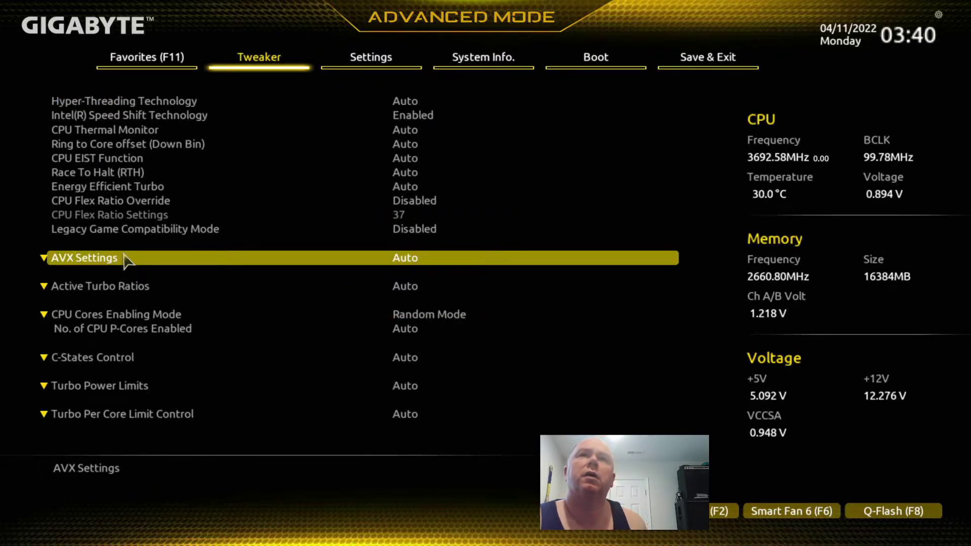
double_click(199, 257)
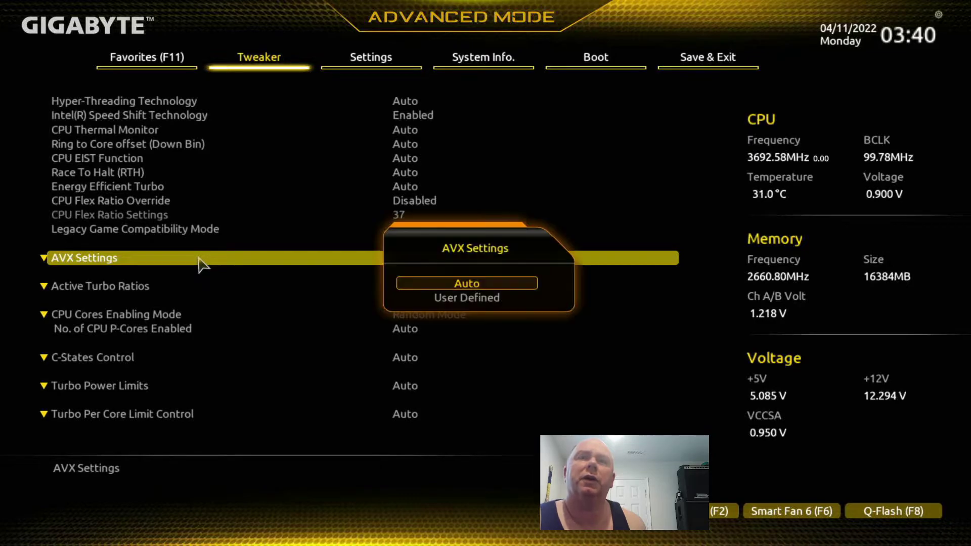
left_click(135, 290)
double_click(134, 290)
key("Escape")
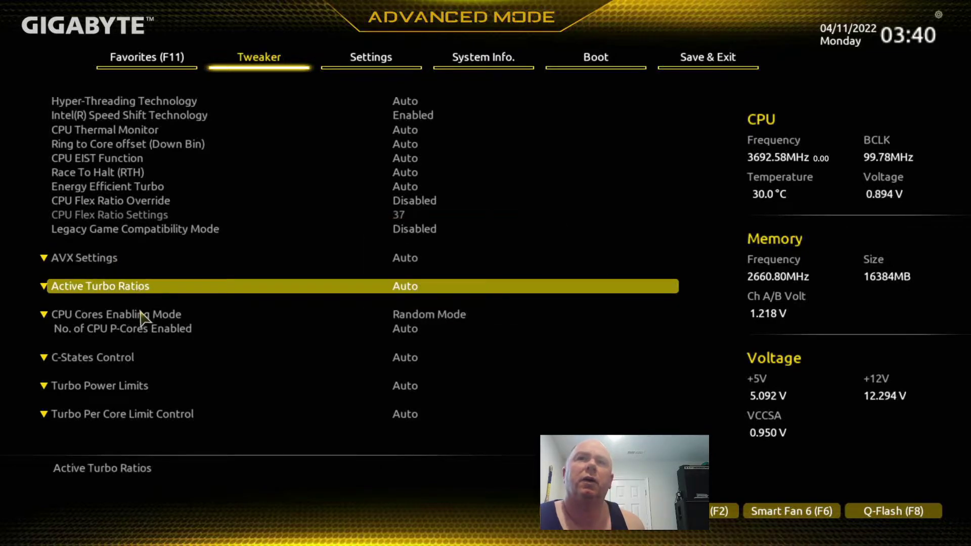
left_click(143, 317)
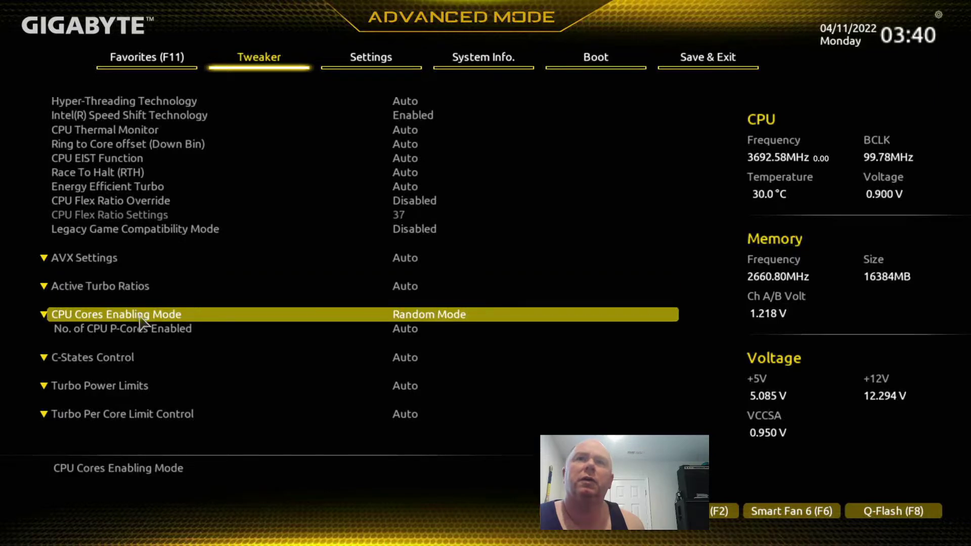
double_click(140, 316)
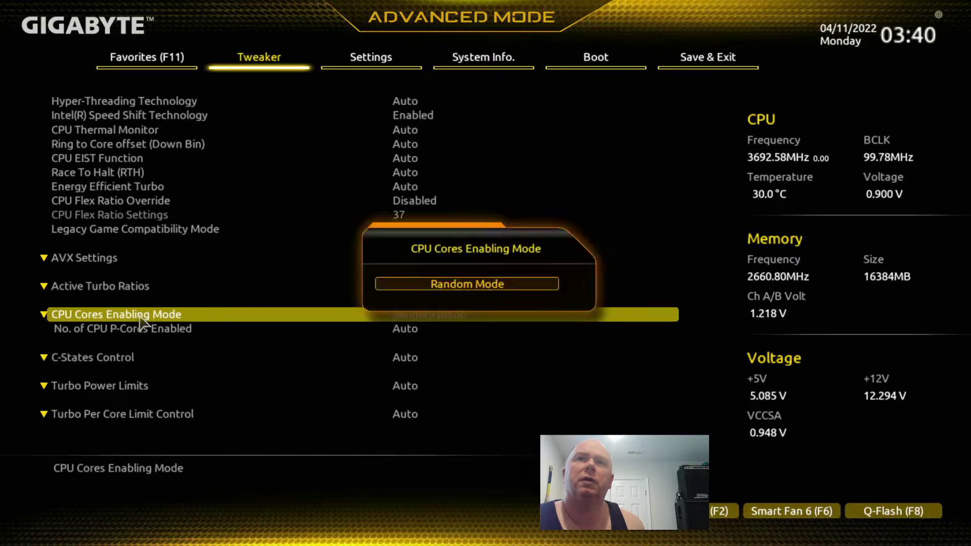
double_click(138, 359)
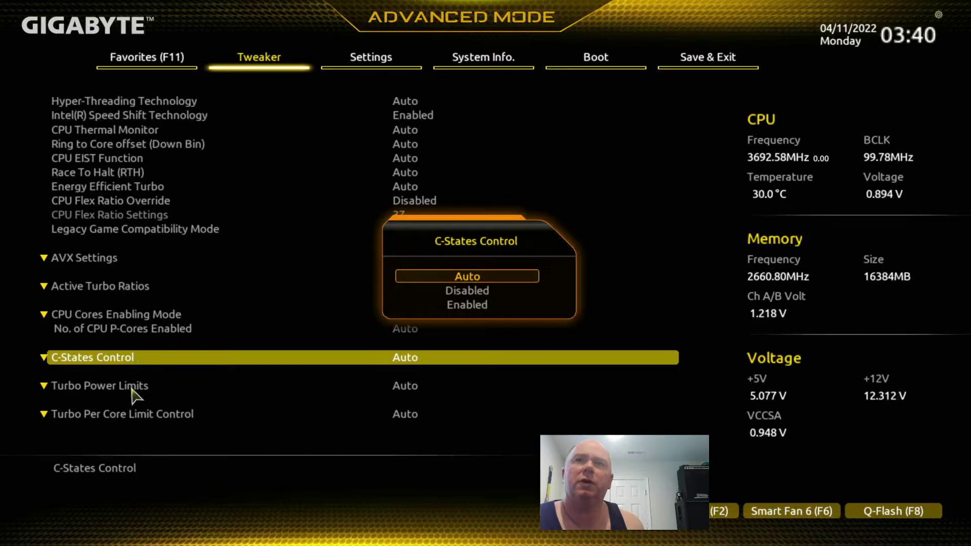
key("Escape")
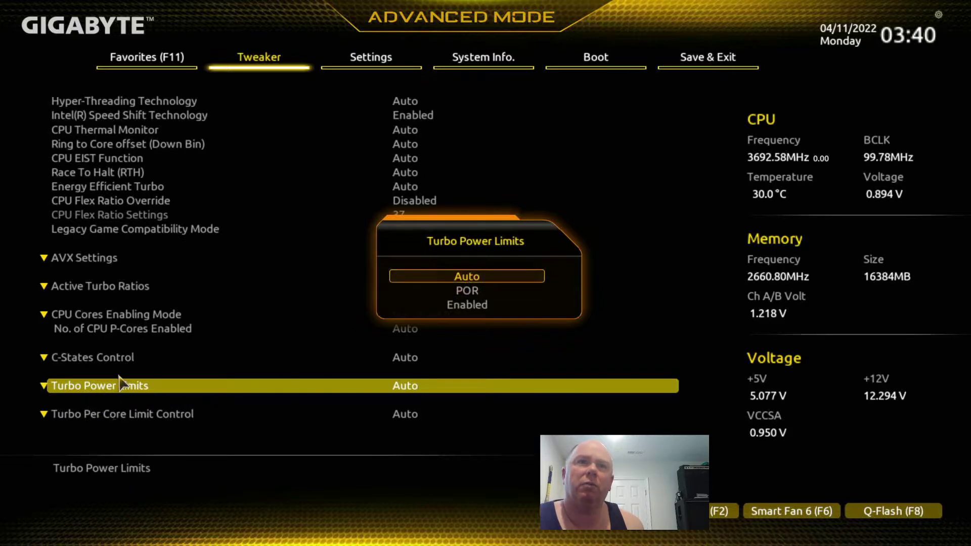
left_click(157, 392)
left_click(158, 394)
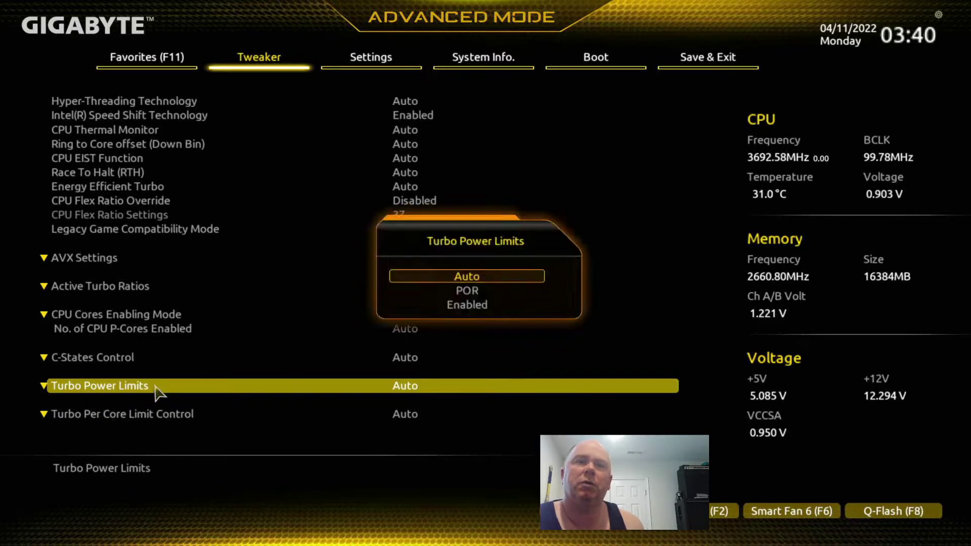
key("Escape")
key("Down")
key("Down")
key("Down")
key("Down")
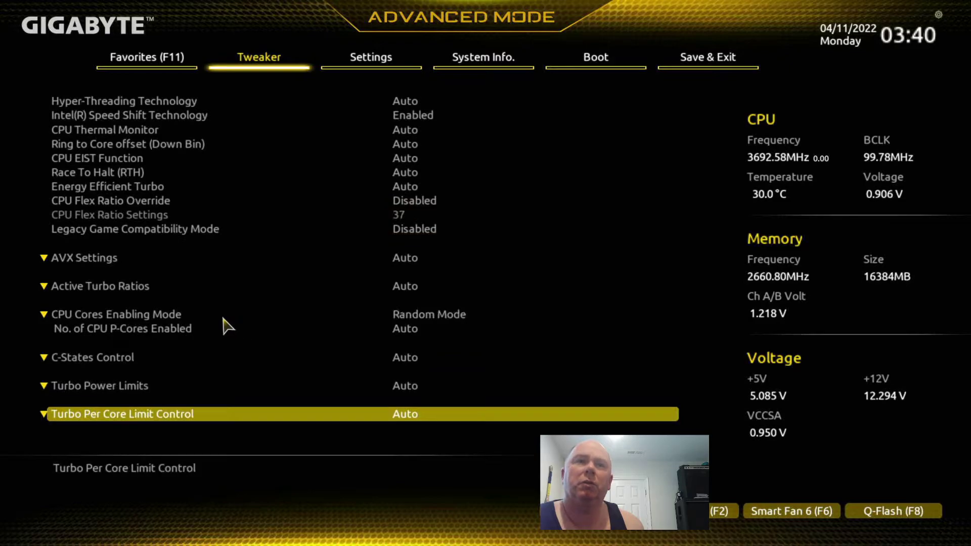
left_click(101, 417)
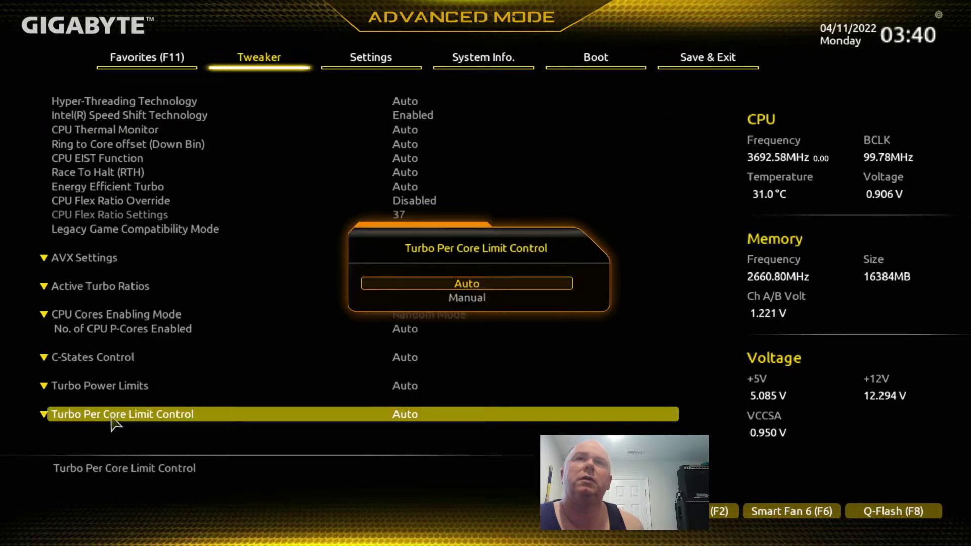
left_click(137, 420)
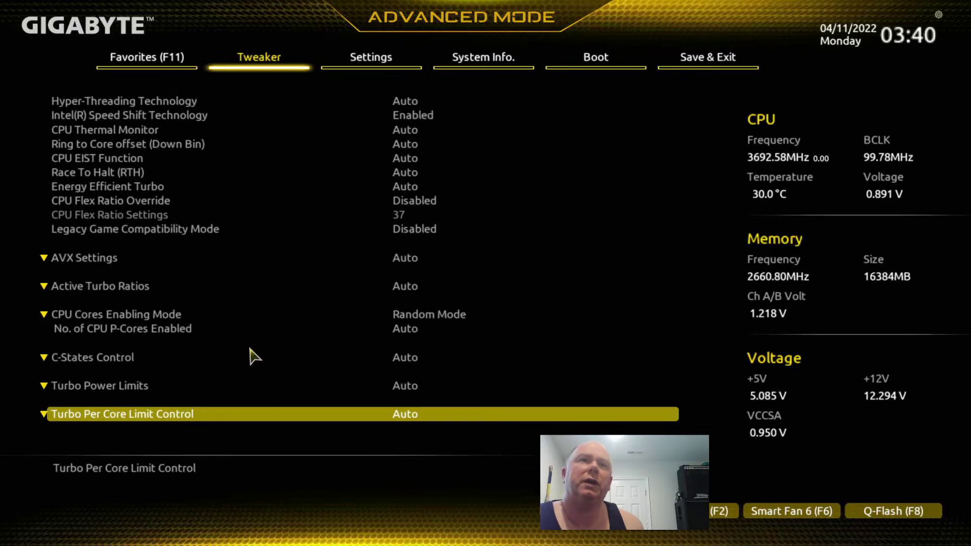
key("Up")
key("Up")
key("Up")
key("Up")
key("Up")
key("Up")
key("Up")
key("Up")
key("Up")
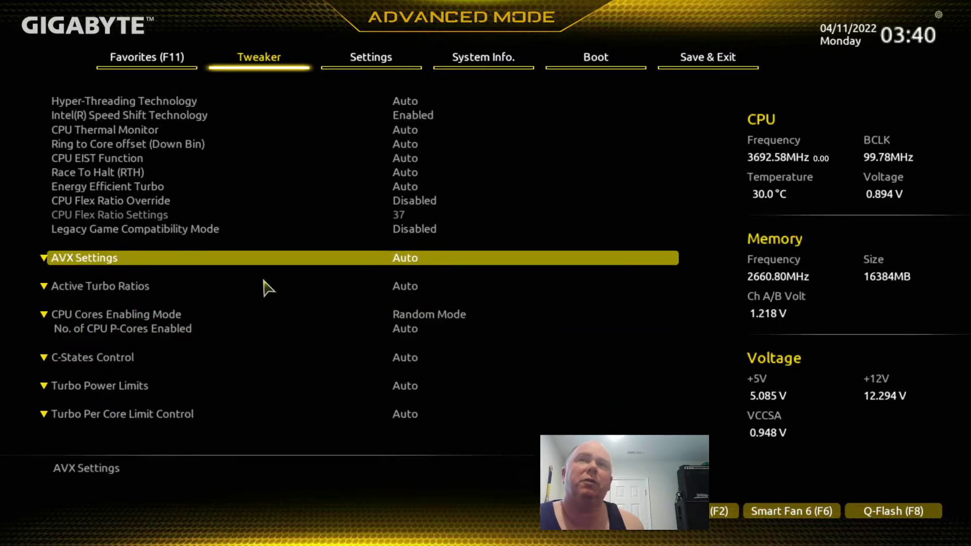
key("Up")
key("Up")
key("Up")
key("Up")
key("Up")
key("Up")
key("Up")
key("Up")
key("Up")
key("Up")
key("Up")
key("Up")
key("Up")
key("Up")
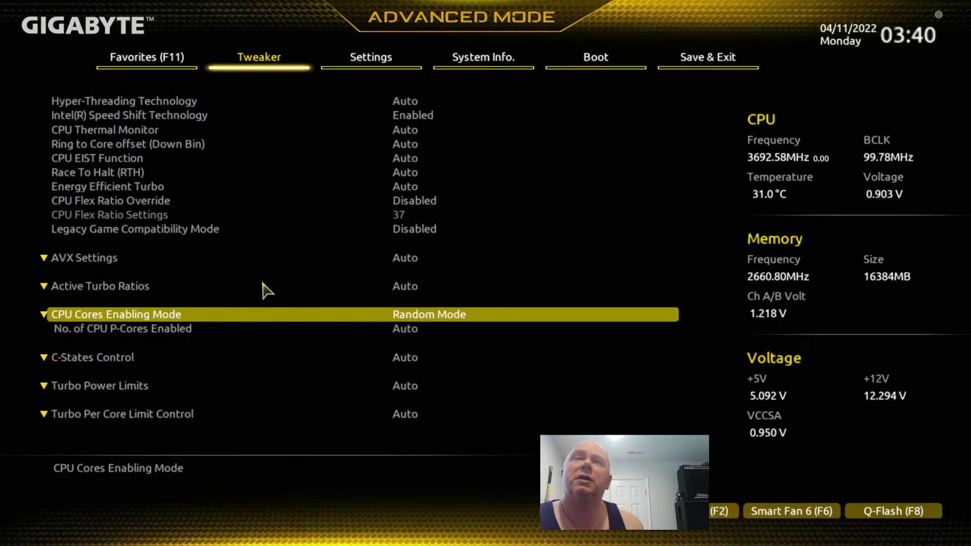
key("Up")
key("Up")
key("Up")
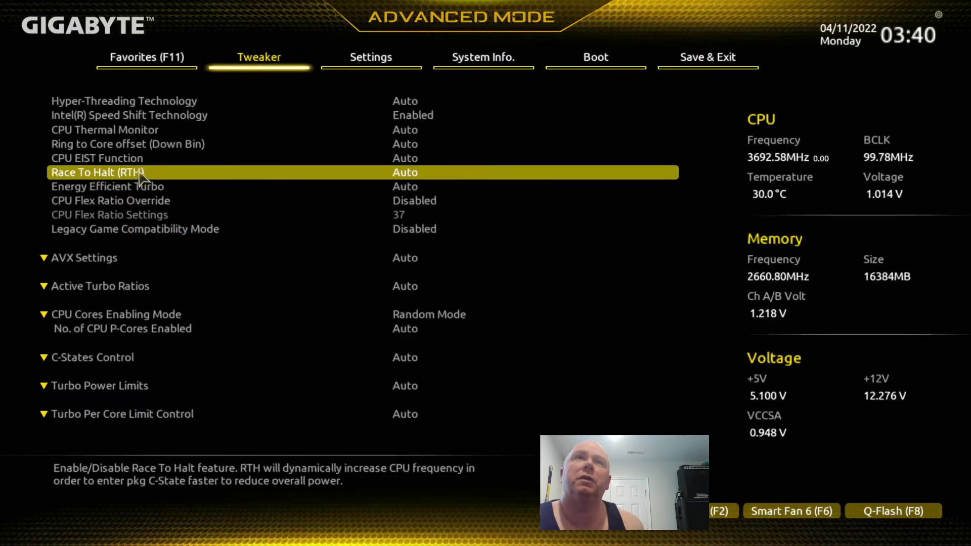
- On the Settings tab, view Platform Power and return to the main Settings list
left_click(370, 60)
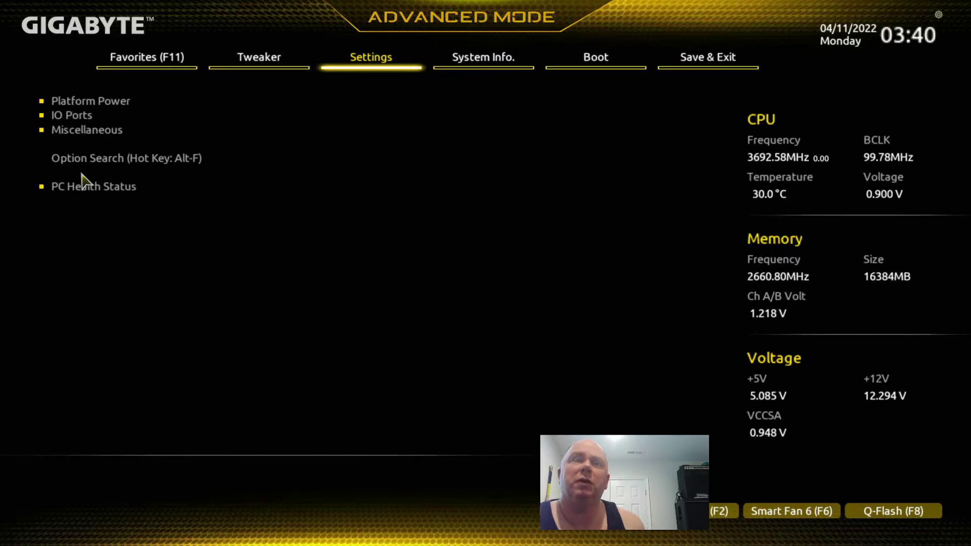
left_click(104, 104)
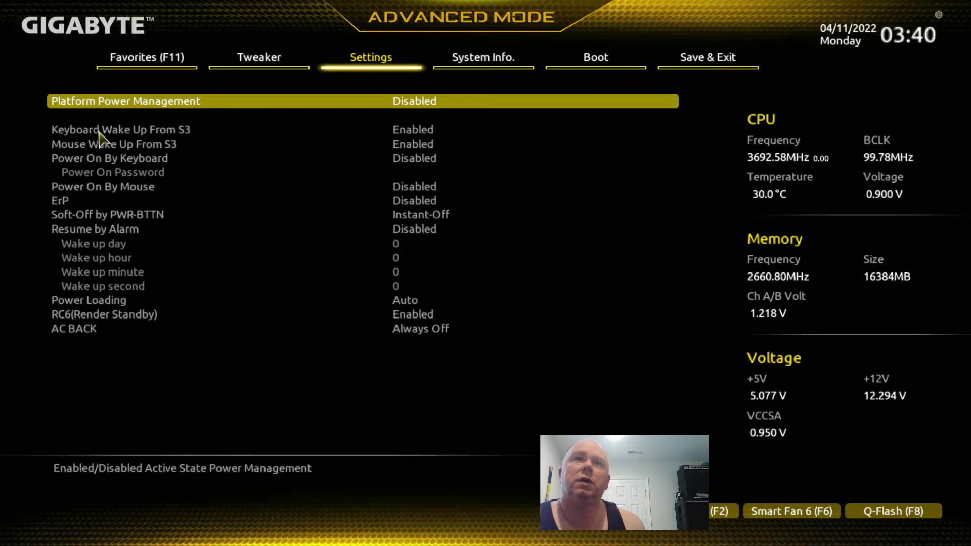
left_click(379, 59)
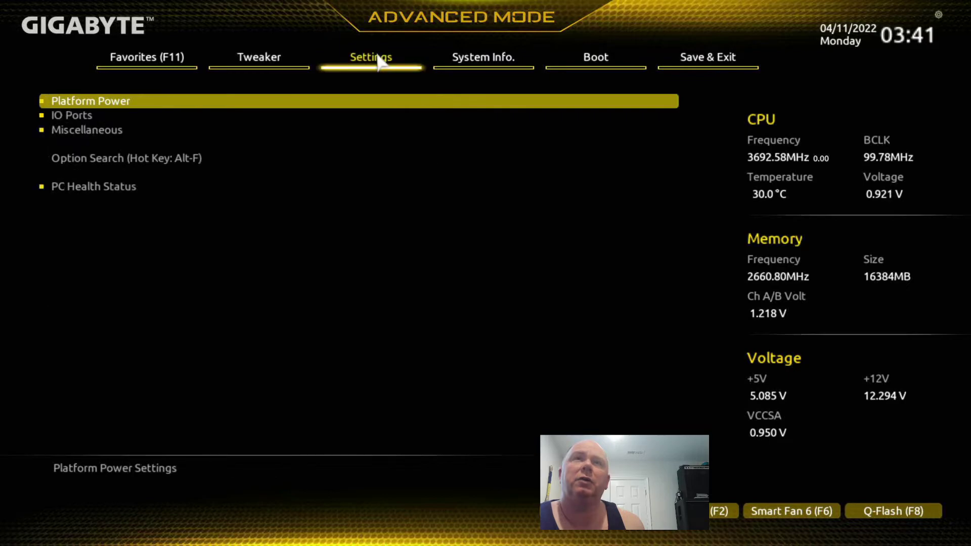
- Browse IO Ports, including APP Center Download & Install and Super IO Configuration
left_click(99, 117)
left_click(99, 118)
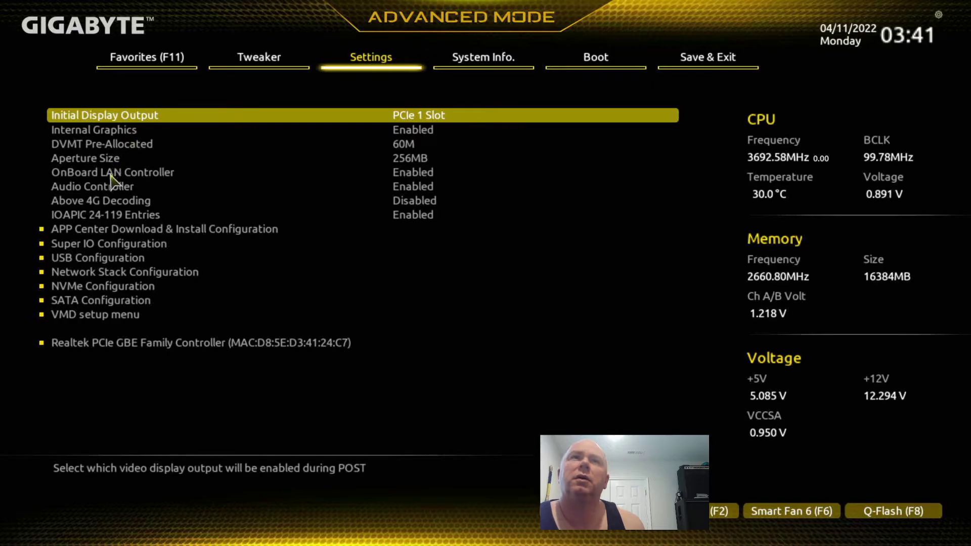
left_click(101, 231)
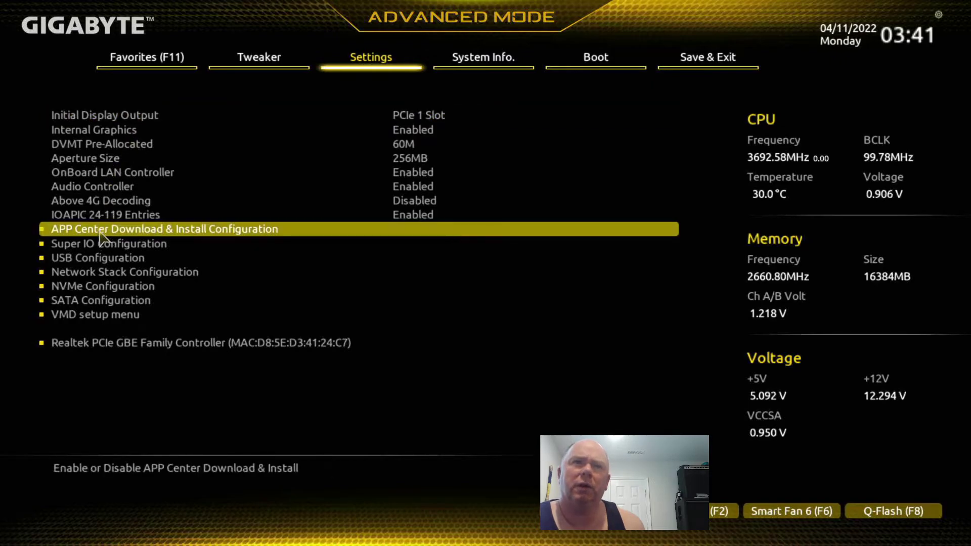
left_click(100, 234)
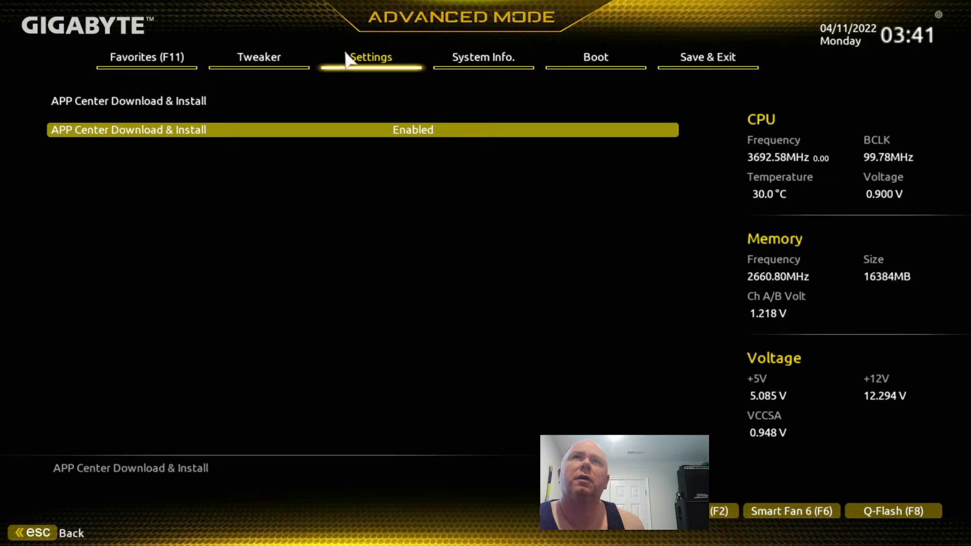
left_click(374, 58)
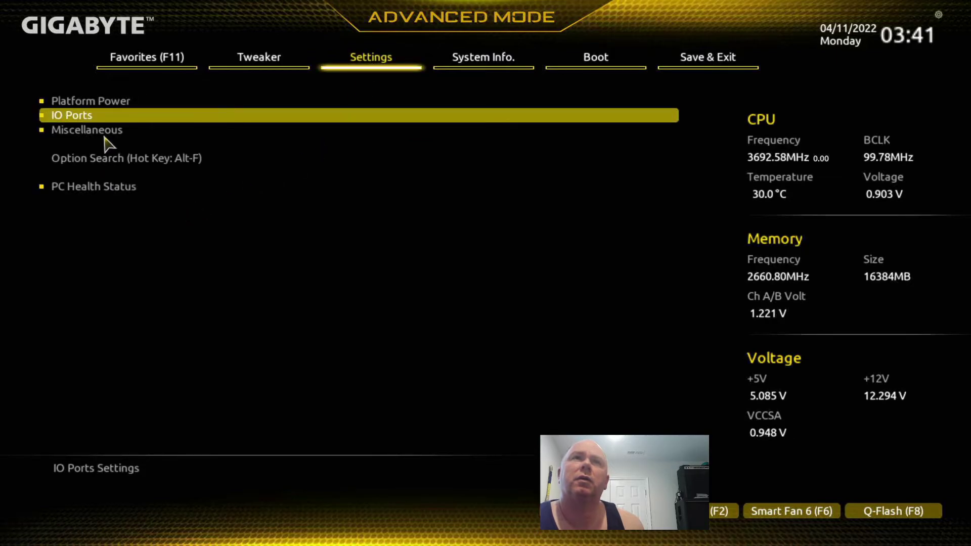
left_click(102, 120)
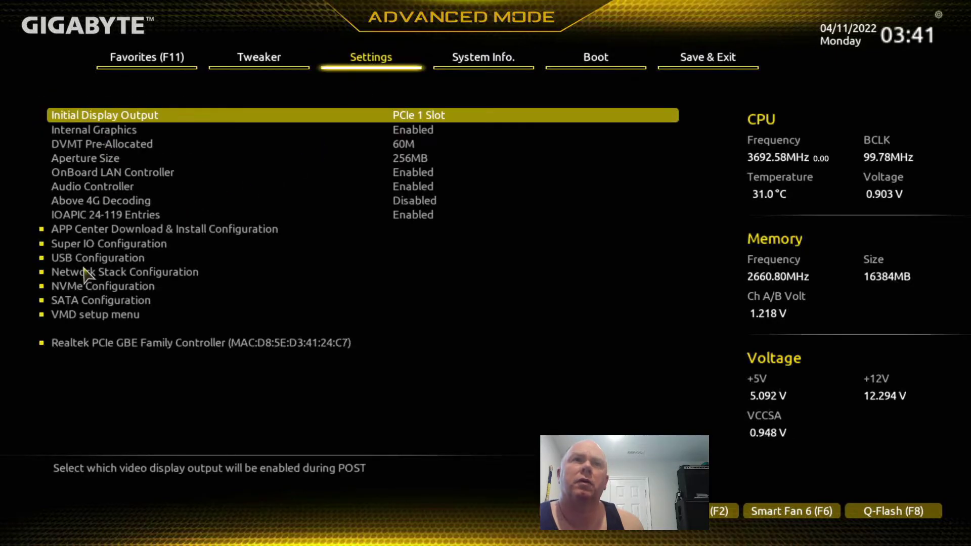
left_click(87, 245)
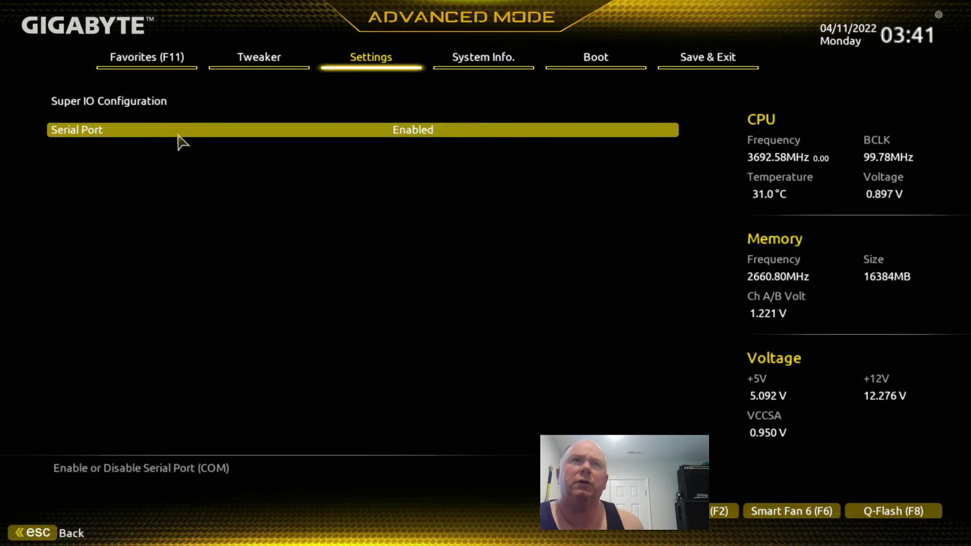
left_click(384, 66)
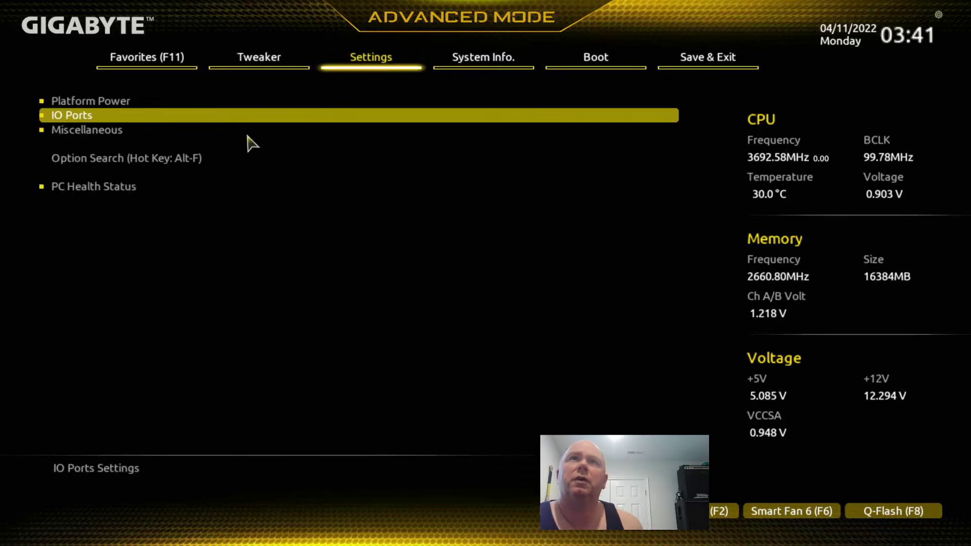
- Revisit Platform Power and Super IO, then review the USB Configuration options
left_click(111, 109)
left_click(368, 55)
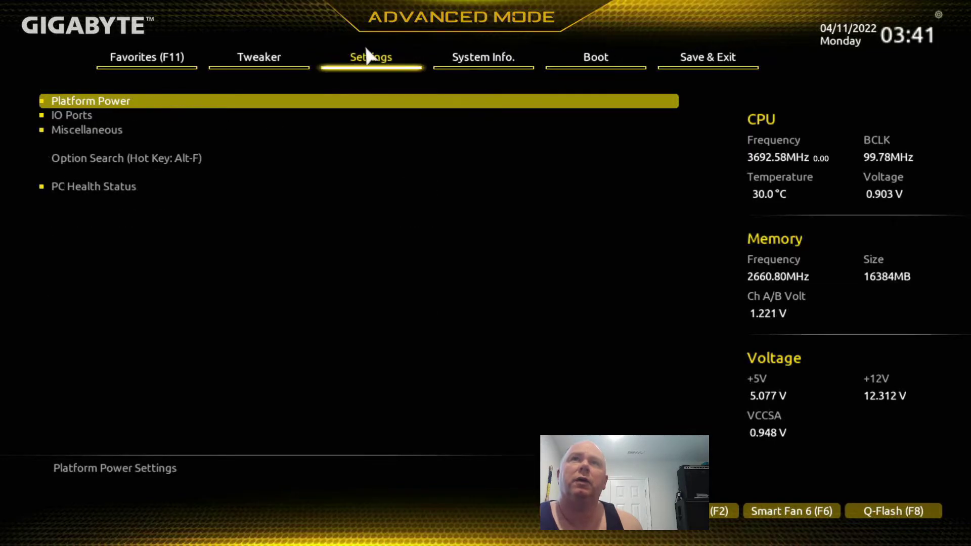
left_click(87, 118)
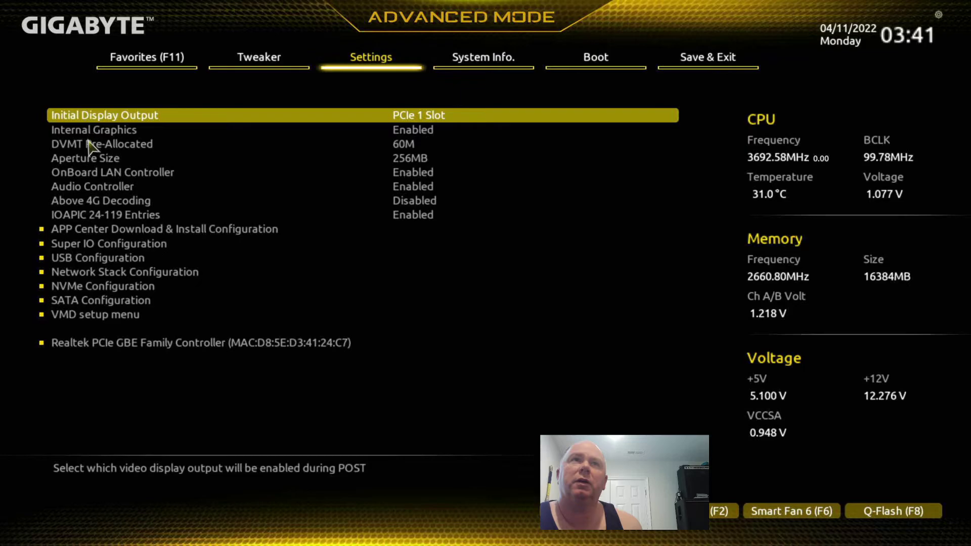
left_click(80, 253)
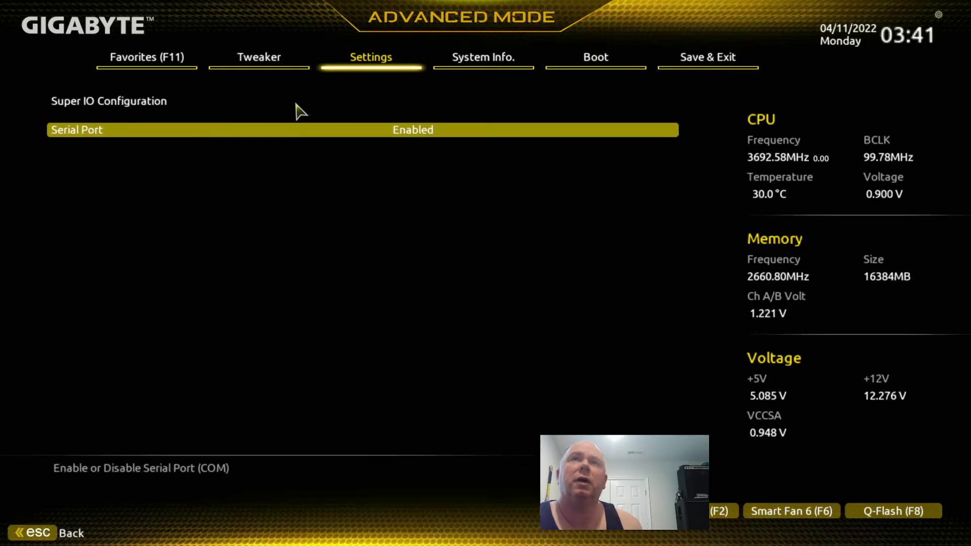
left_click(369, 66)
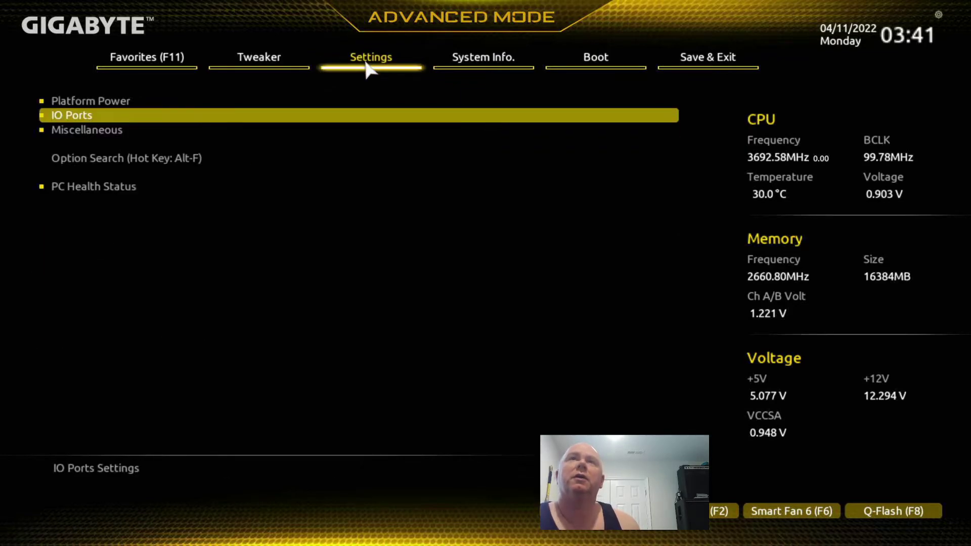
left_click(184, 122)
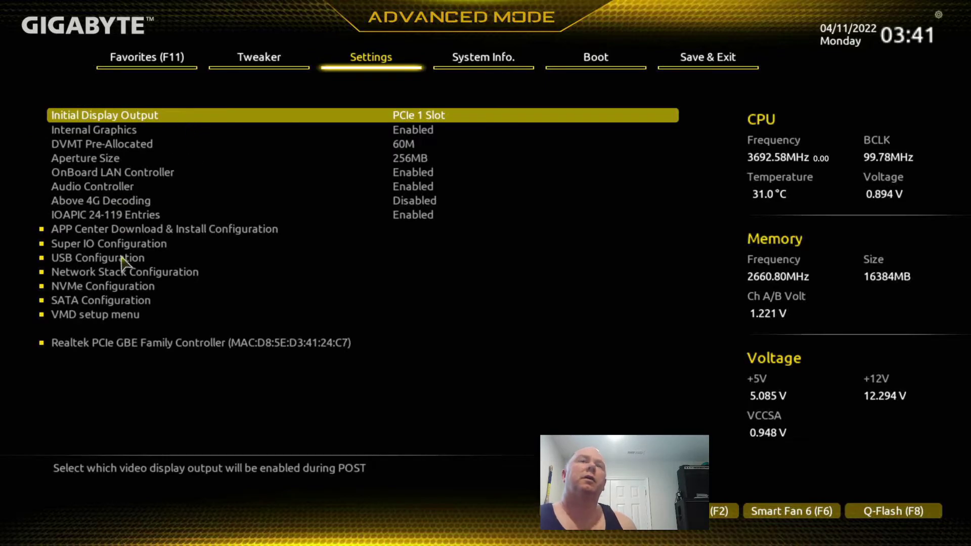
left_click(104, 259)
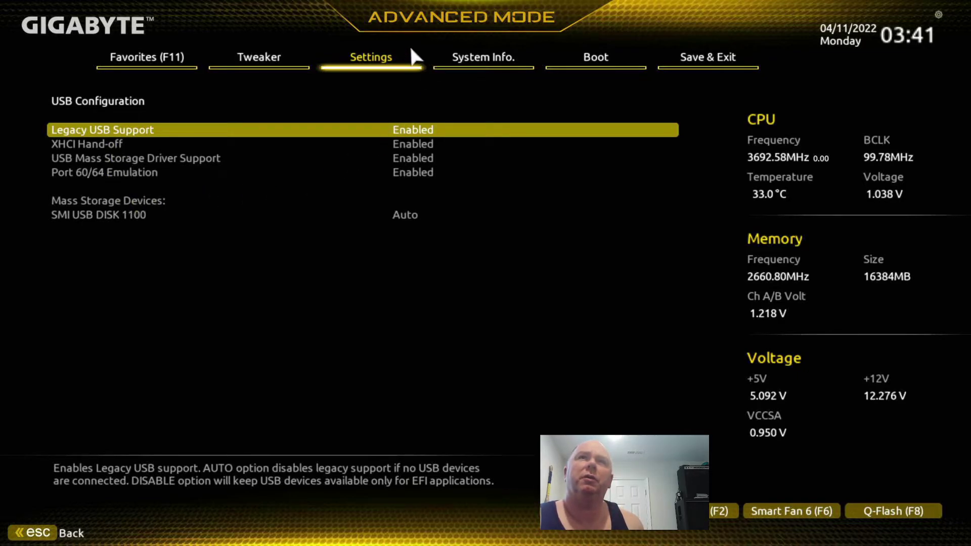
left_click(362, 62)
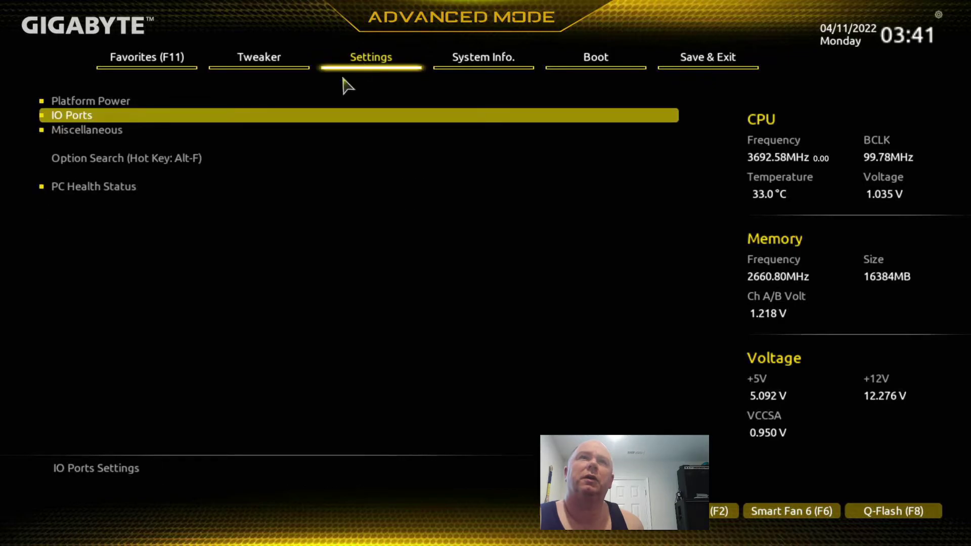
- Open SATA Configuration and step through the SATA4–SATA7 port settings
left_click(107, 120)
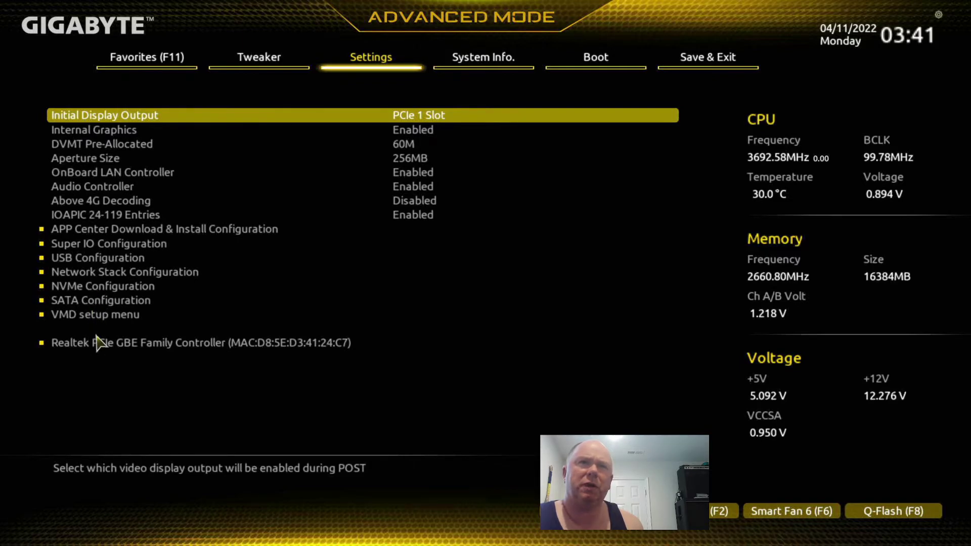
left_click(92, 301)
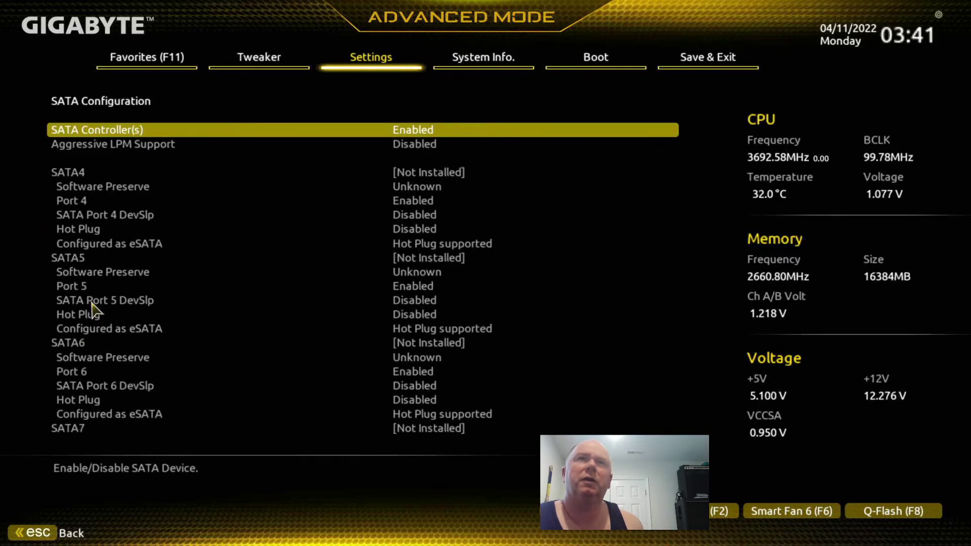
key("Down")
key("Down")
key("Down")
key("Down")
key("Down")
key("Down")
key("Down")
key("Down")
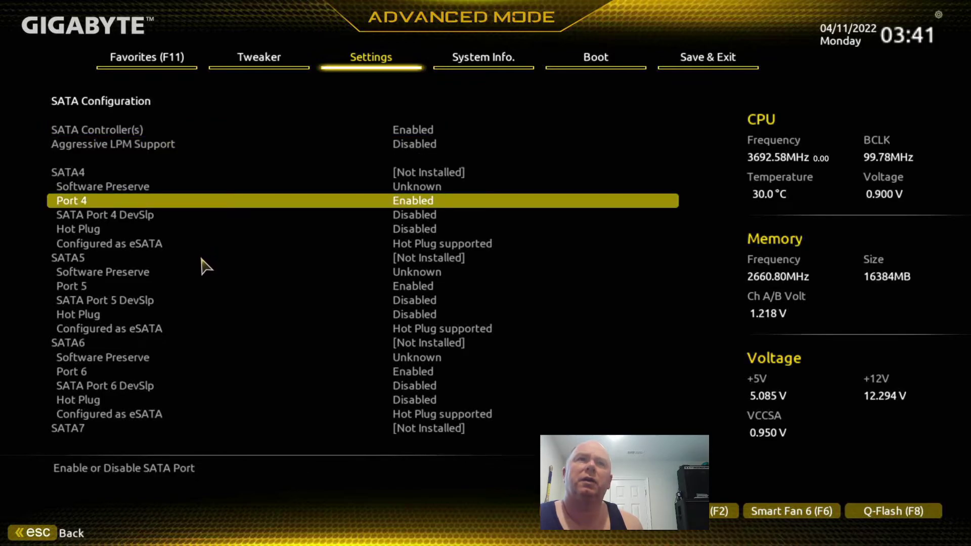
key("Up")
key("Up")
key("Up")
key("Up")
key("Up")
key("Up")
key("Up")
key("Down")
key("Down")
key("Down")
key("Down")
key("Up")
key("Up")
key("Up")
key("Up")
key("Up")
key("Up")
key("Up")
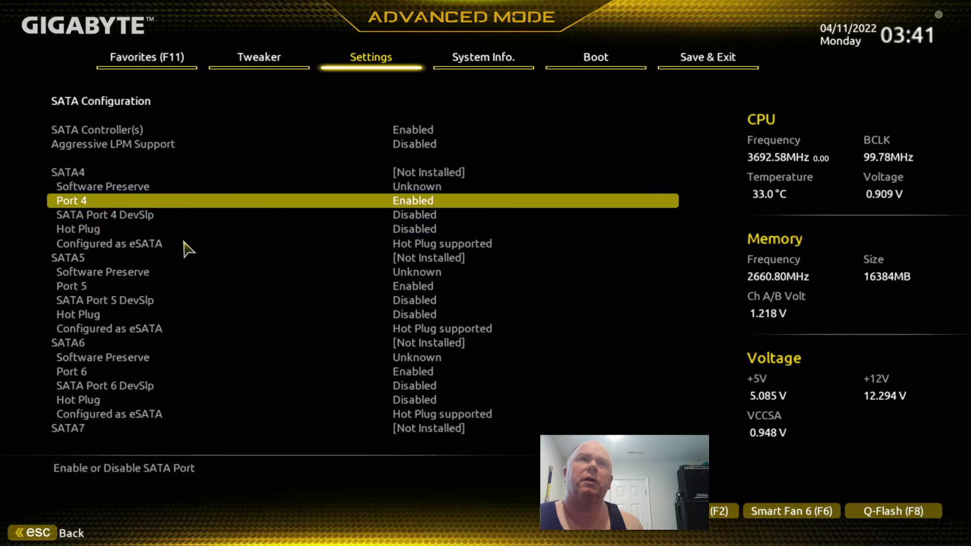
key("Up")
key("Up")
key("Up")
key("Up")
key("Up")
key("Up")
key("Up")
key("Up")
key("Up")
key("Up")
key("Up")
key("Up")
key("Up")
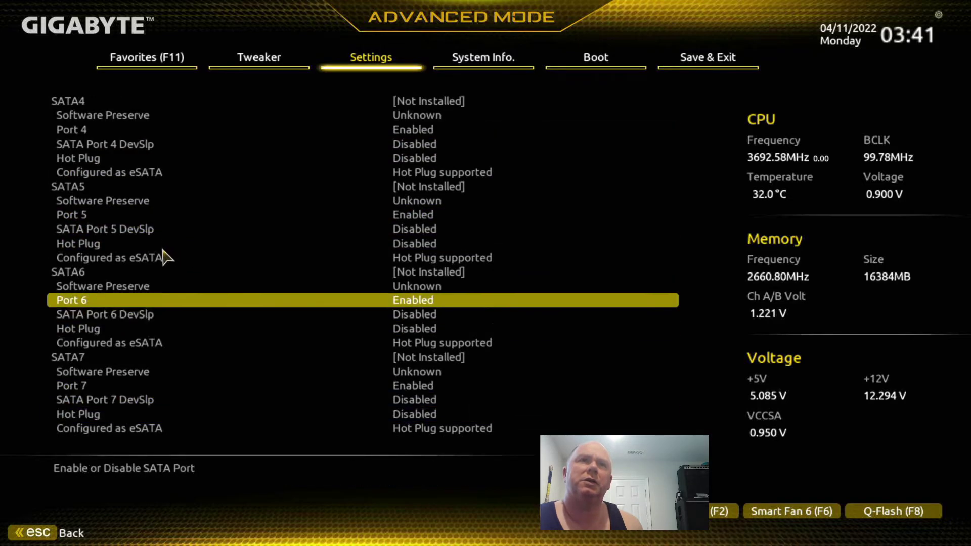
key("Up")
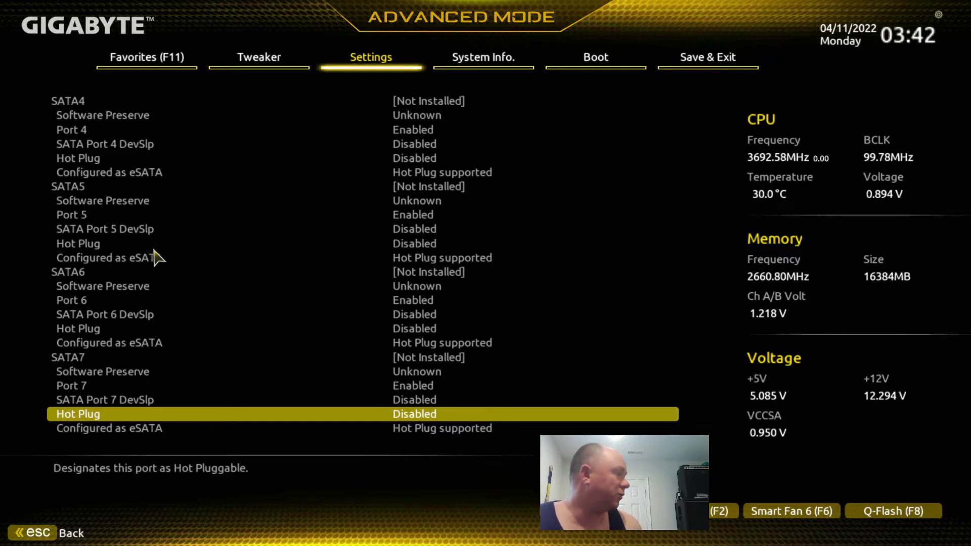
- Review Miscellaneous > Trusted Computing TPM 2.0 options, including PCR banks and TPM Device Select
left_click(371, 59)
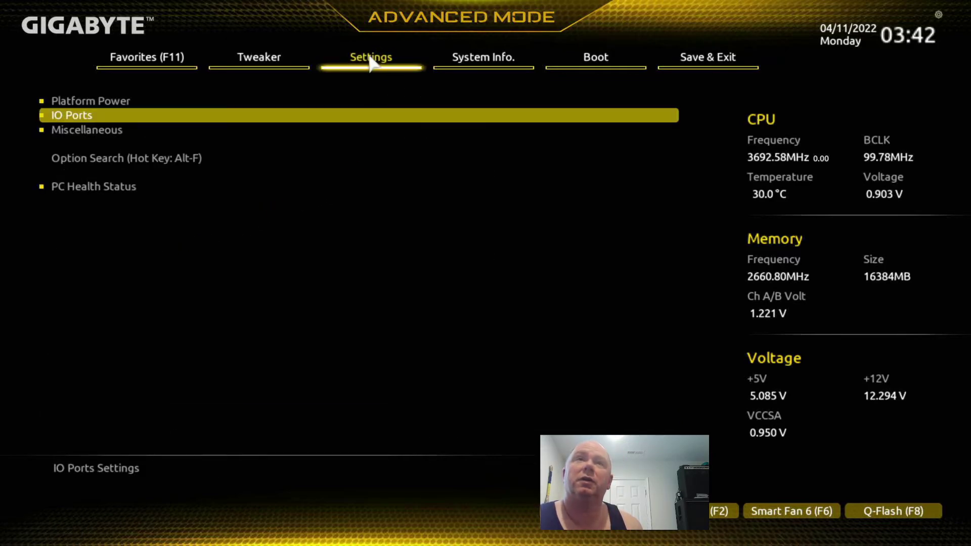
left_click(113, 131)
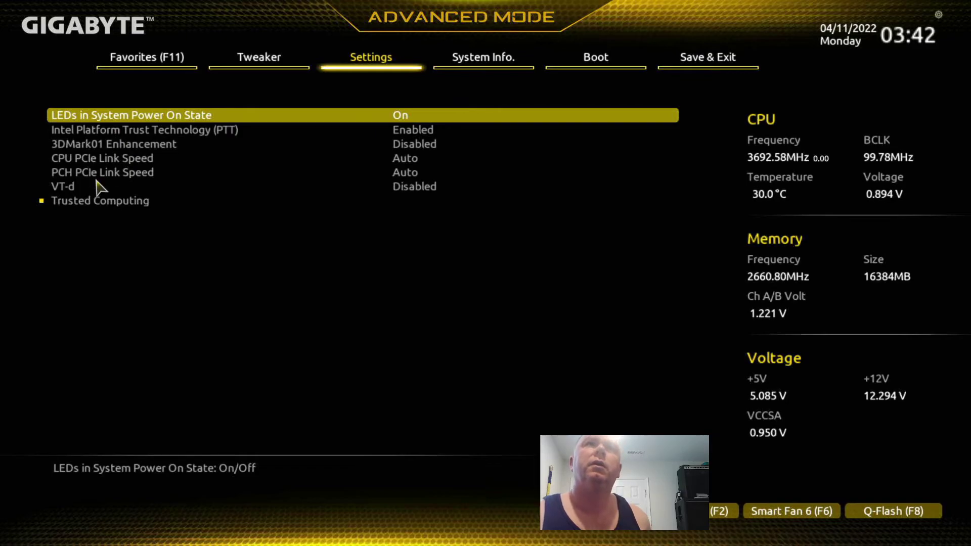
left_click(78, 204)
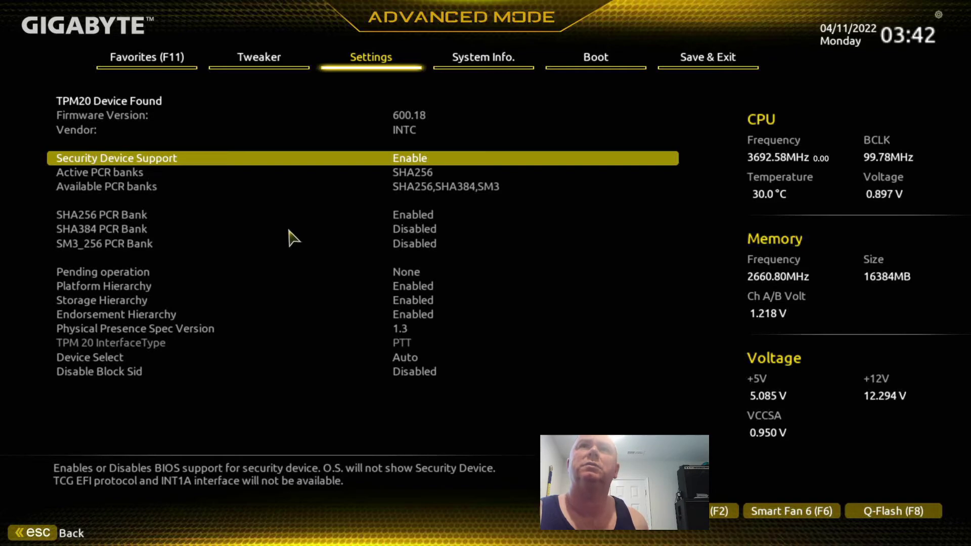
key("Down")
key("Down")
key("Down")
key("Down")
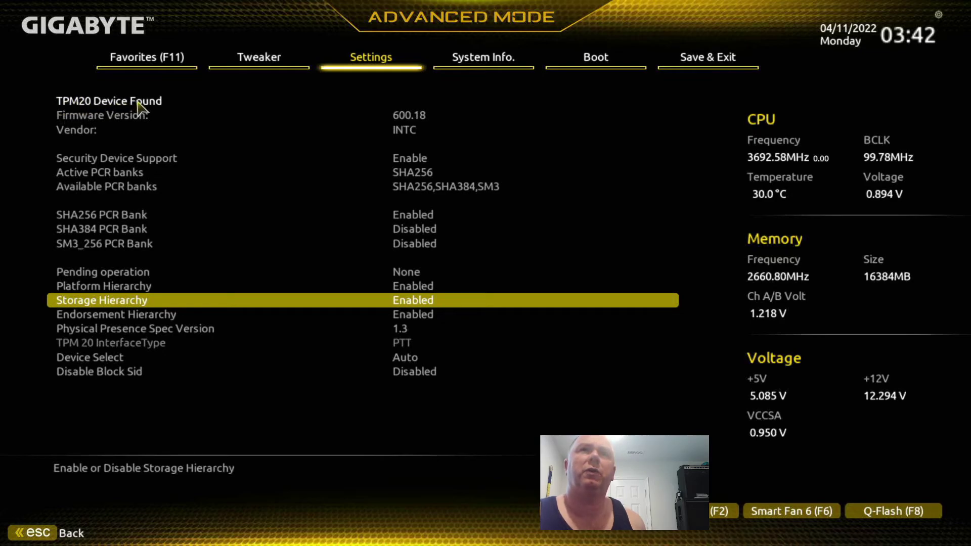
key("Down")
key("Down")
key("Down")
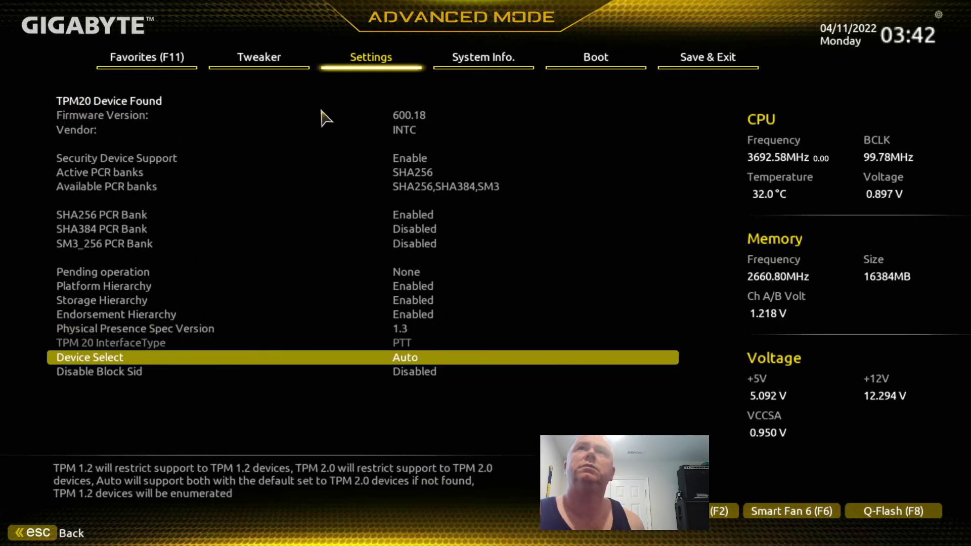
left_click(367, 60)
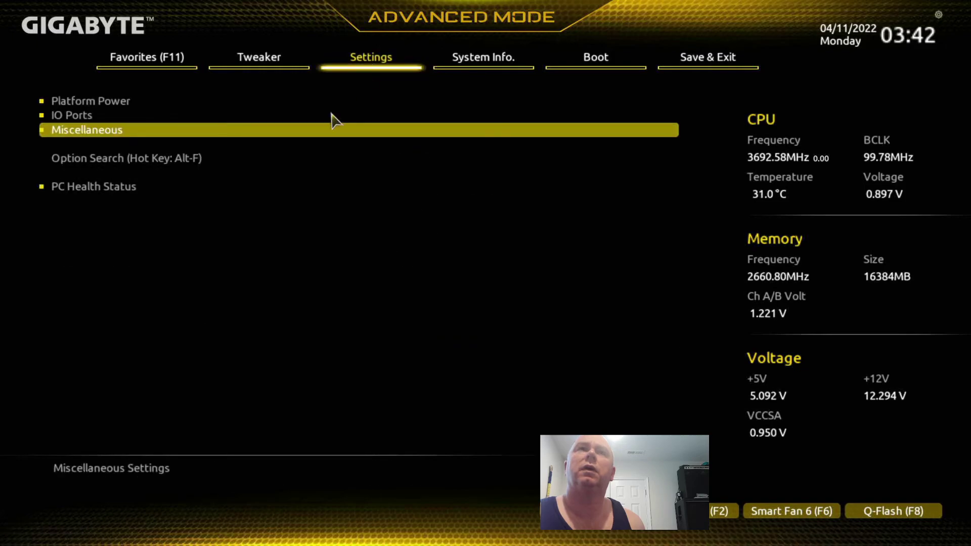
- Check PC Health Status voltages, then view System Info: H610M S2H DDR4, BIOS FFa, Pentium Gold G7400
left_click(113, 192)
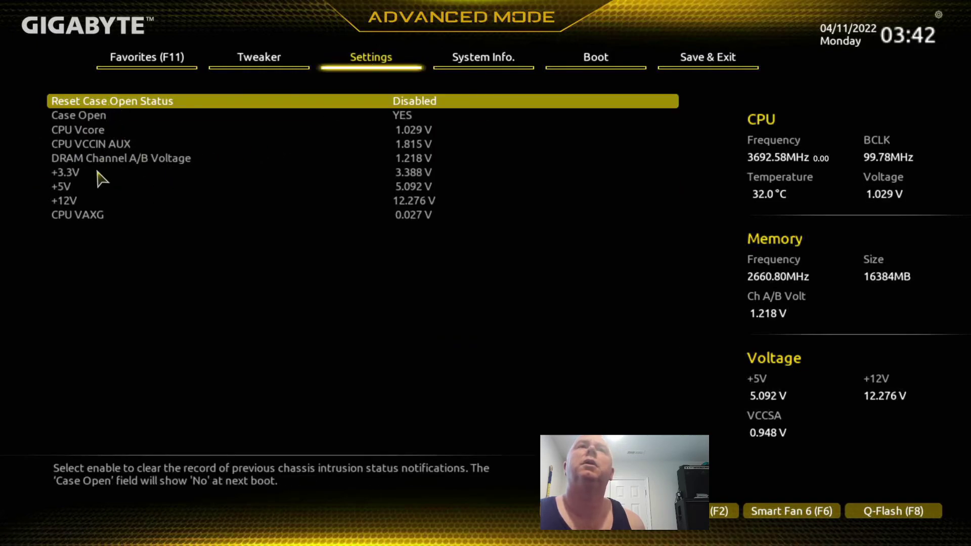
left_click(464, 67)
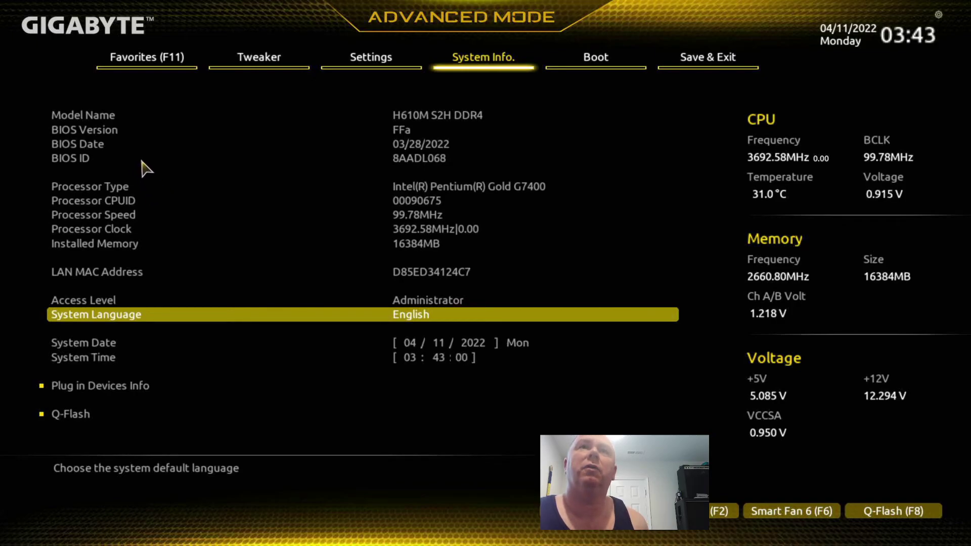
- Review the Plug in Devices Info for PCIe and M.2 devices, then go to the Boot page
left_click(106, 387)
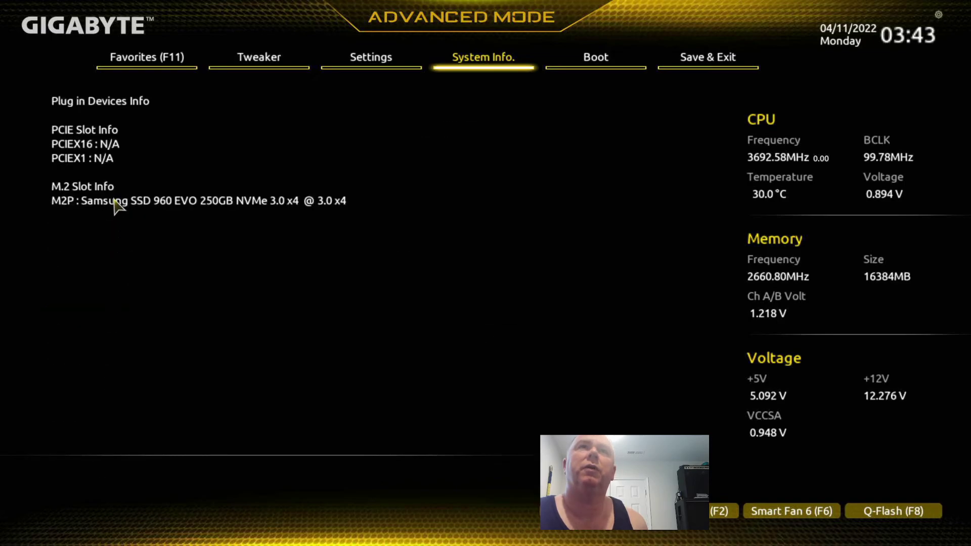
left_click(466, 63)
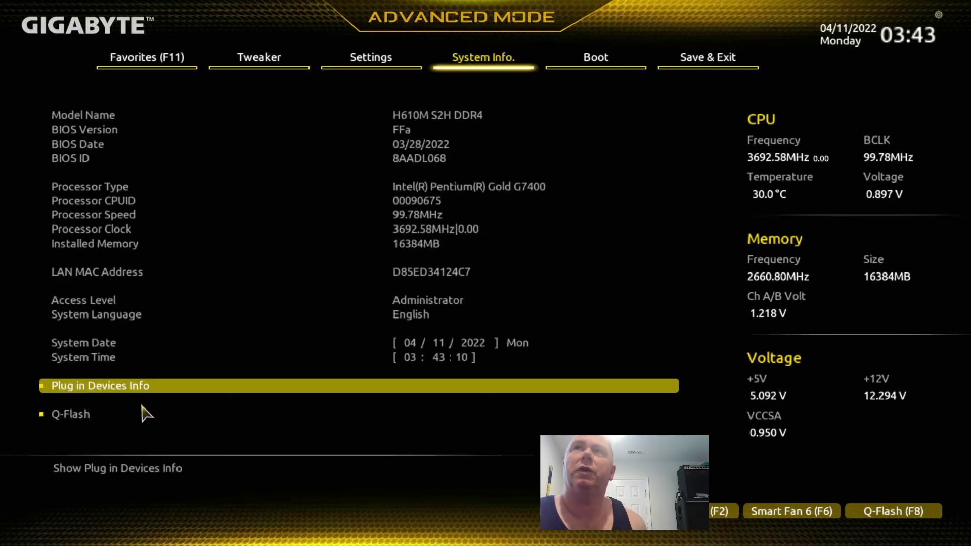
left_click(595, 65)
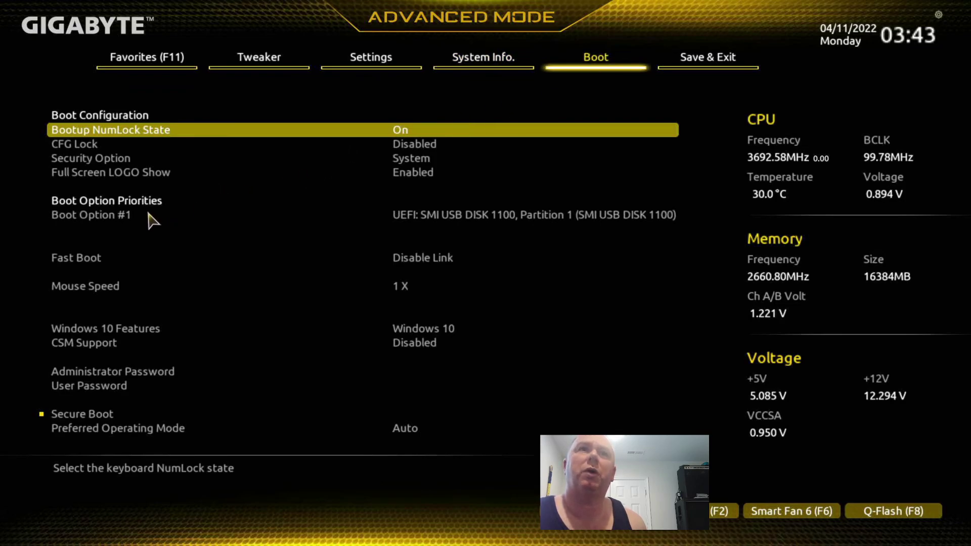
- Check the Security Option on the Boot page, then go to the Save & Exit options
key("Down")
key("Down")
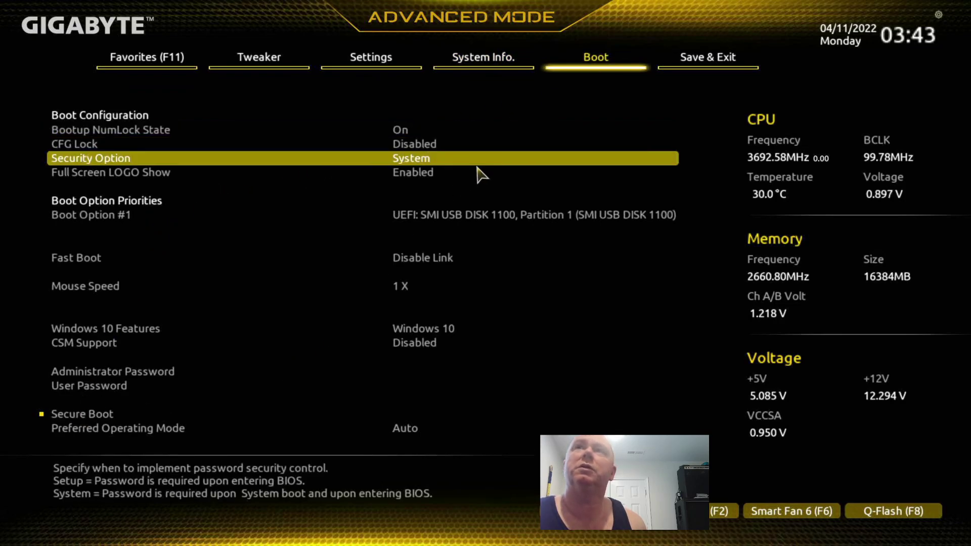
left_click(708, 59)
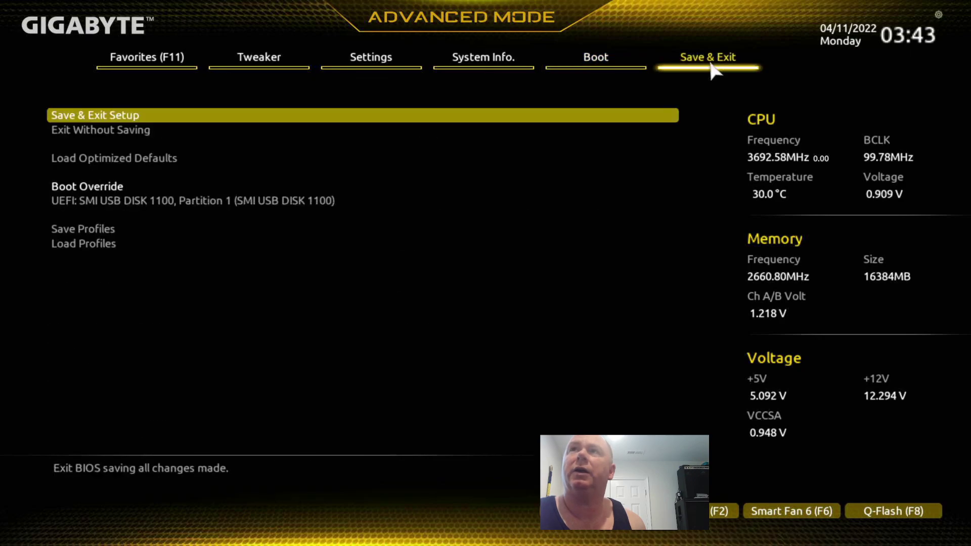